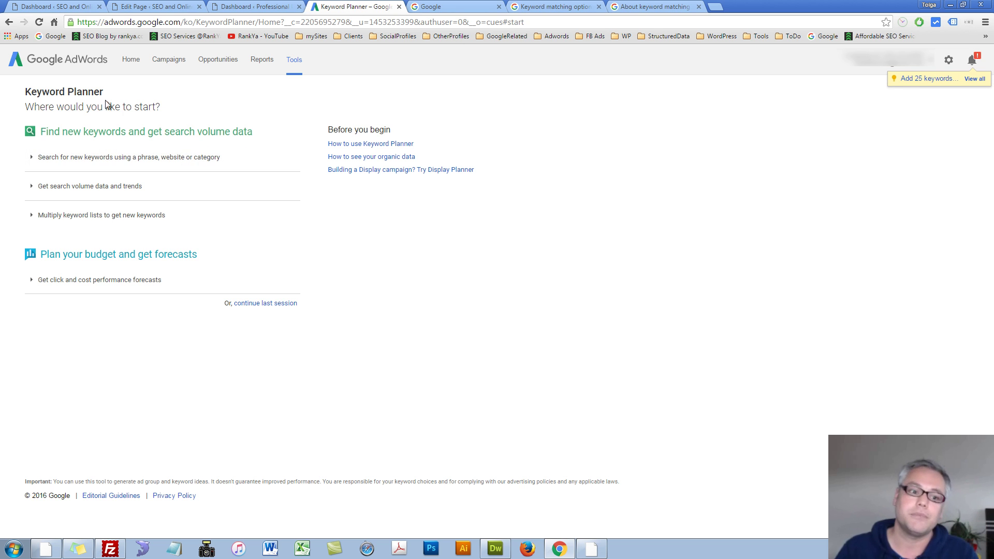
Expand the Keyword Planner form for searching new keywords by phrase, website or category
left_click(98, 158)
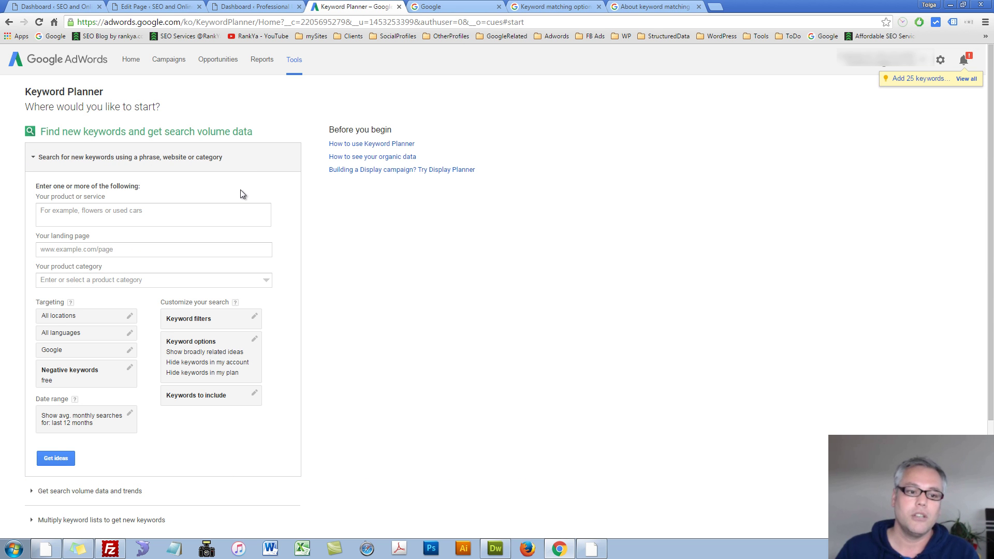
Enter 'seo course' in the product or service field
left_click(293, 60)
left_click(75, 217)
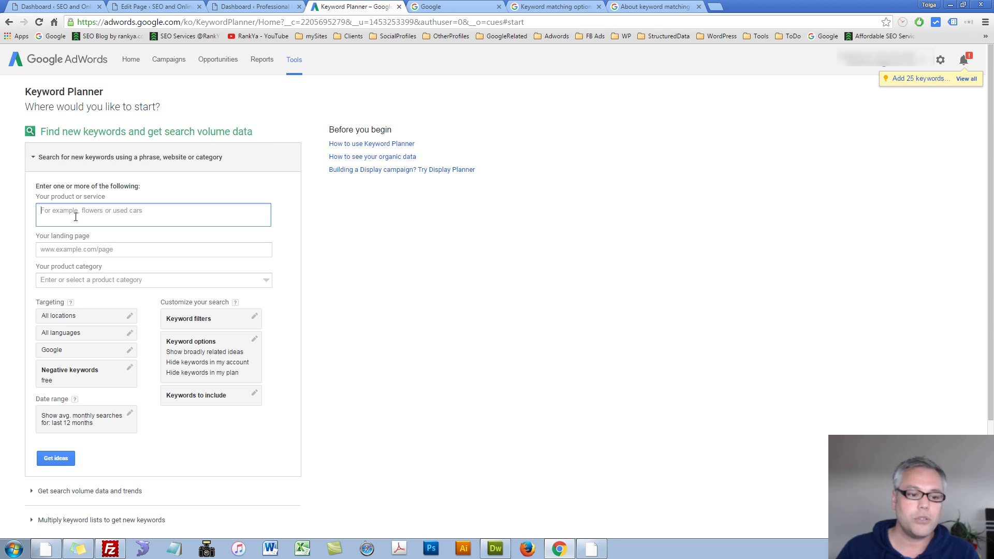
type("seo course")
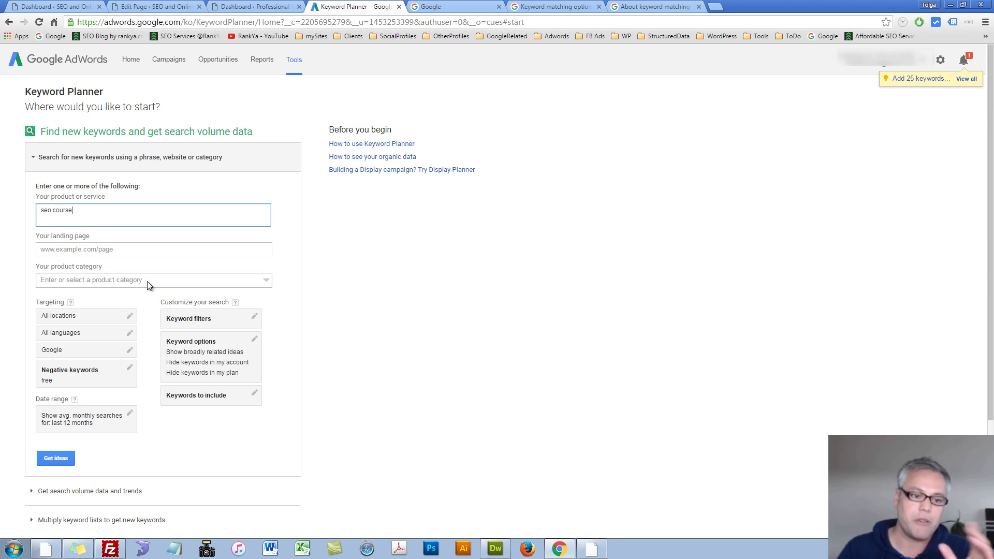
Toggle the keyword options' closely related ideas setting on and off
left_click(214, 359)
left_click(213, 366)
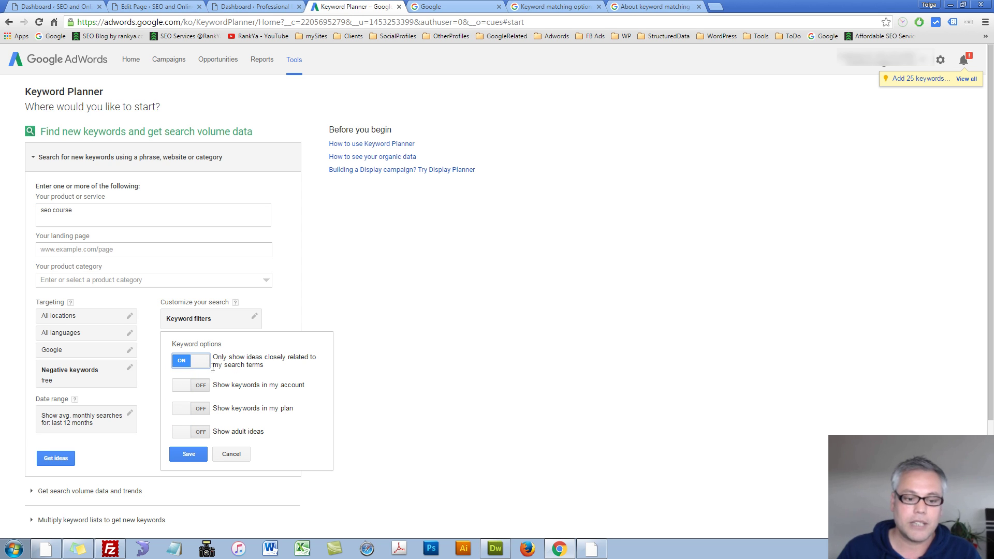
left_click_drag(222, 358, 281, 356)
left_click(282, 361)
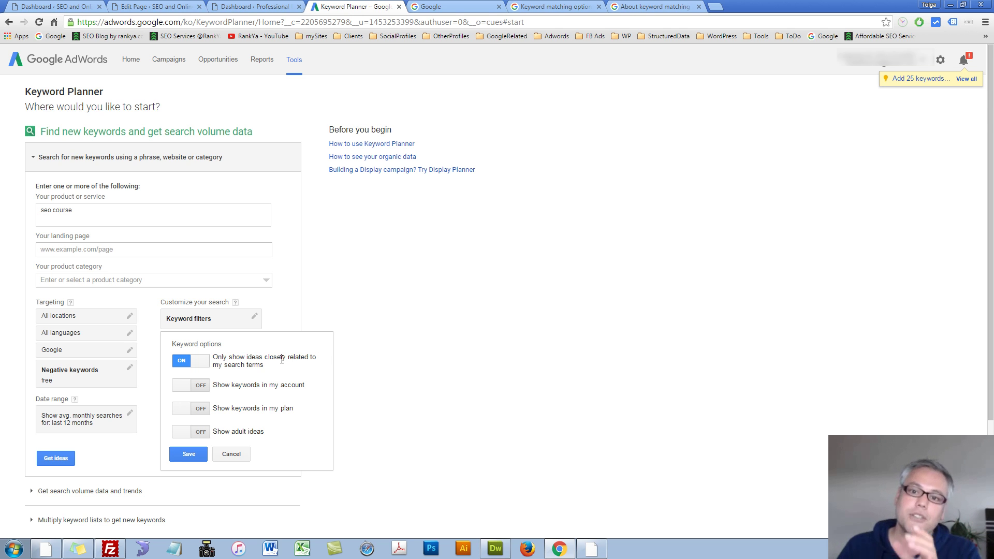
triple_click(76, 208)
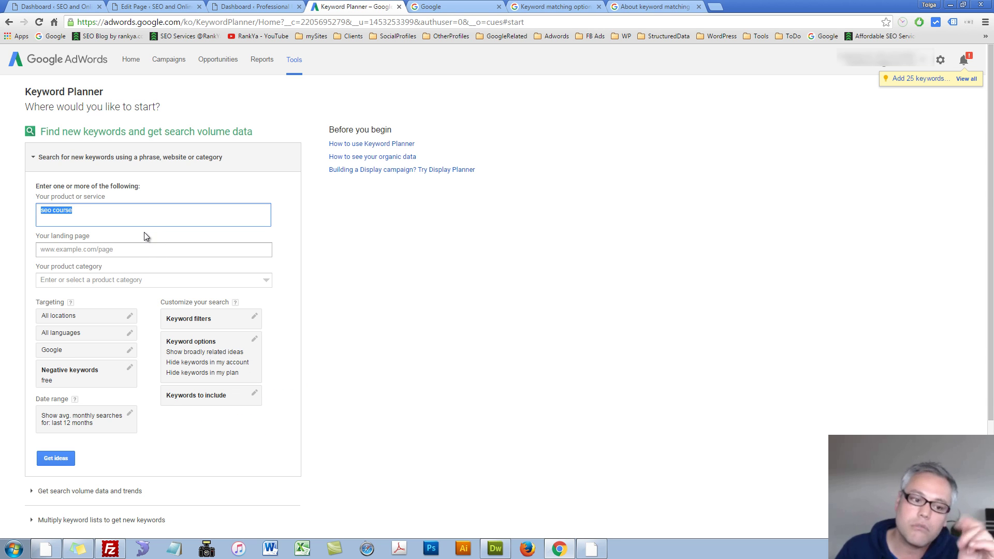
left_click(226, 358)
left_click(190, 361)
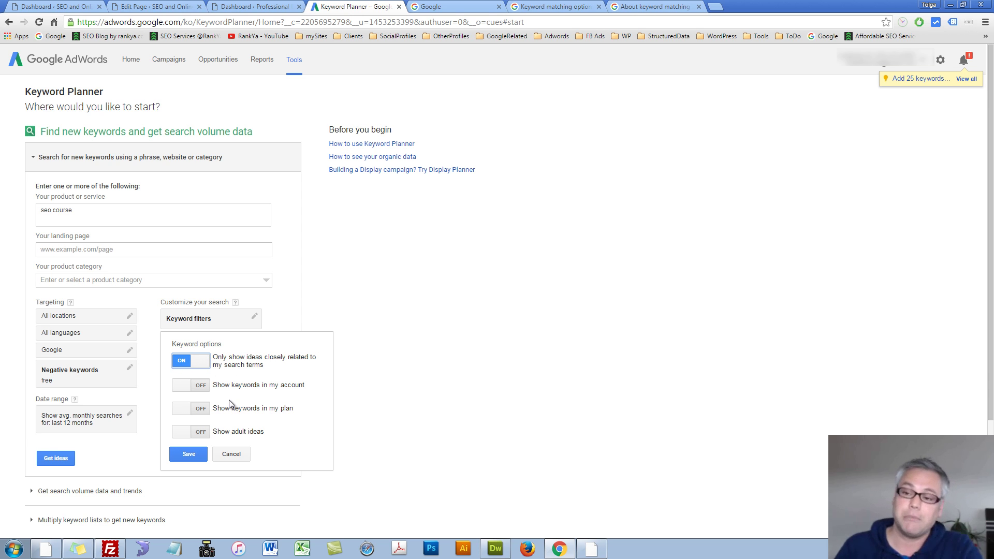
left_click(203, 362)
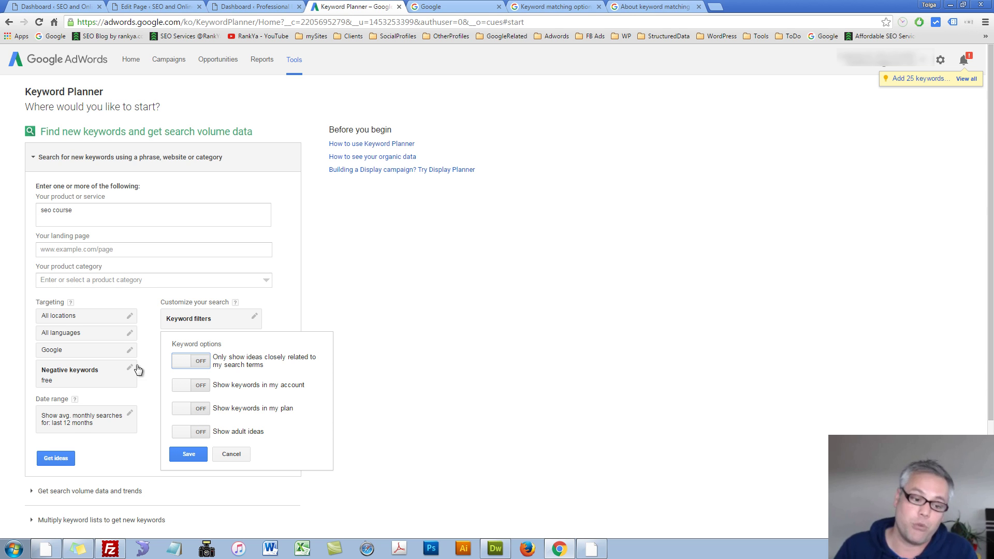
left_click(99, 381)
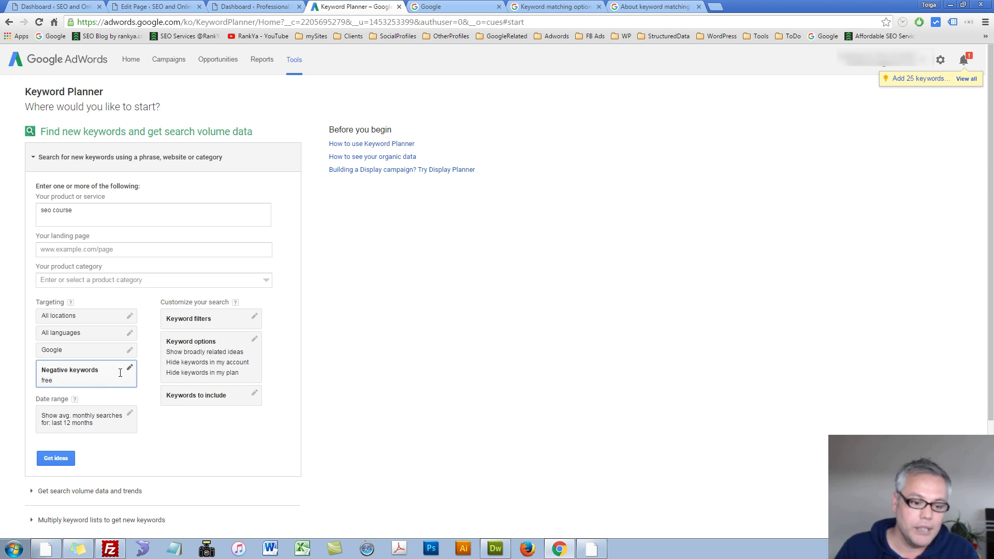
Keep 'free' as the negative keyword in the negative keywords editor
left_click(120, 373)
left_click_drag(59, 383, 42, 389)
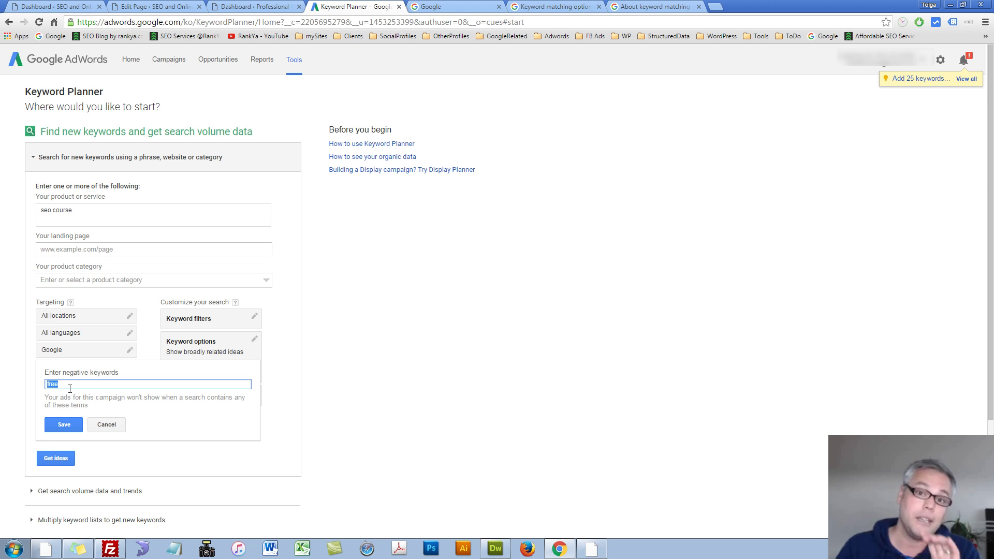
key("BackSpace")
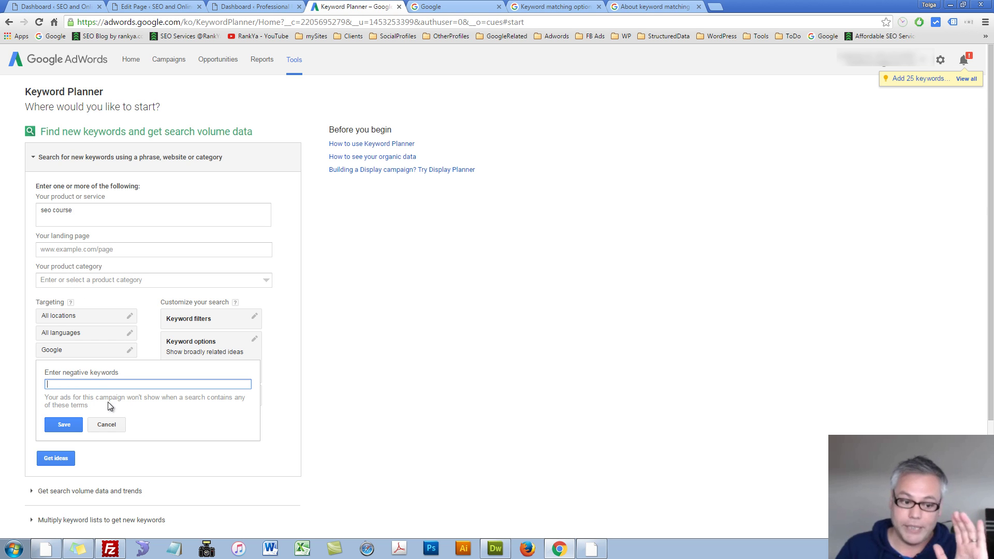
left_click(107, 425)
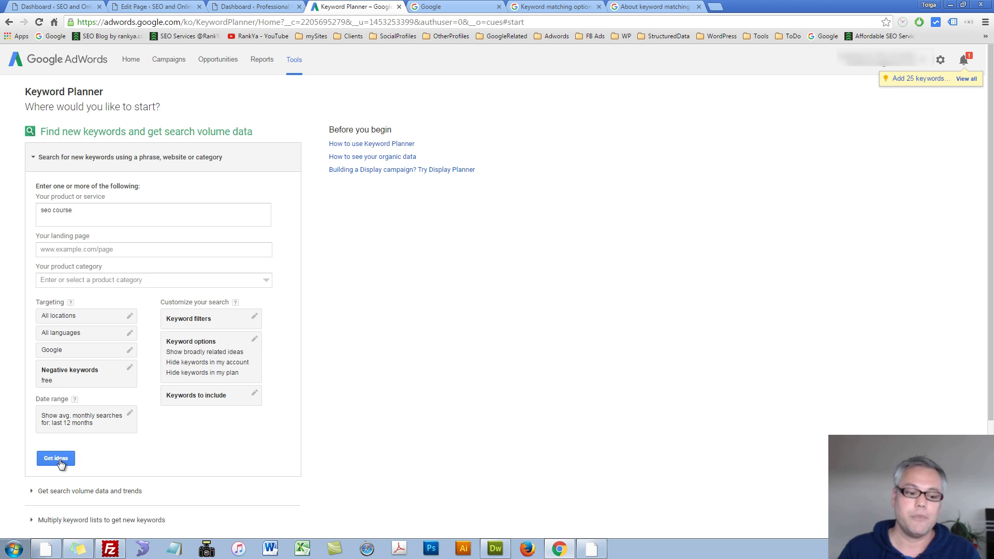
left_click(72, 383)
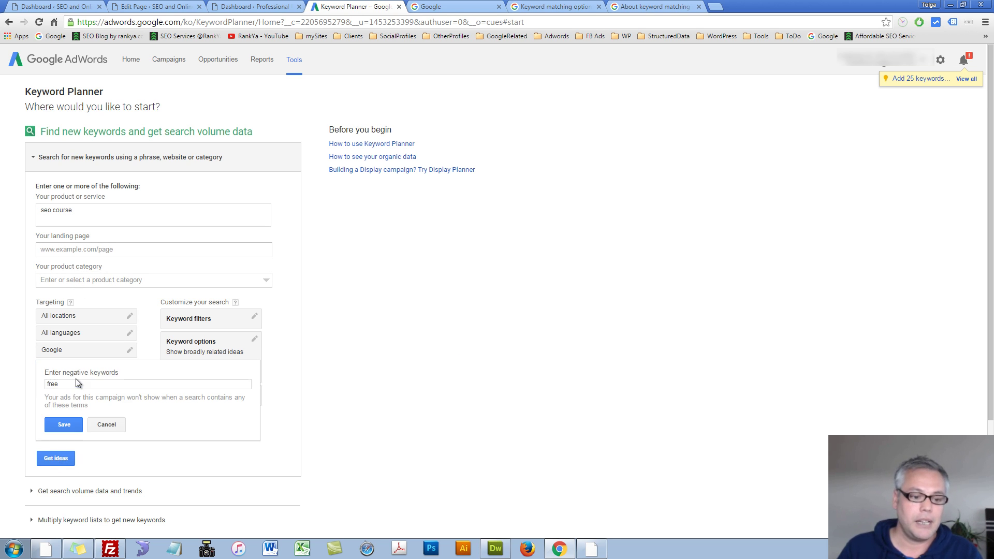
left_click(62, 425)
Restrict keyword options to closely related ideas, save, and get ideas for 'seo course'
left_click(212, 358)
left_click(195, 359)
left_click(197, 459)
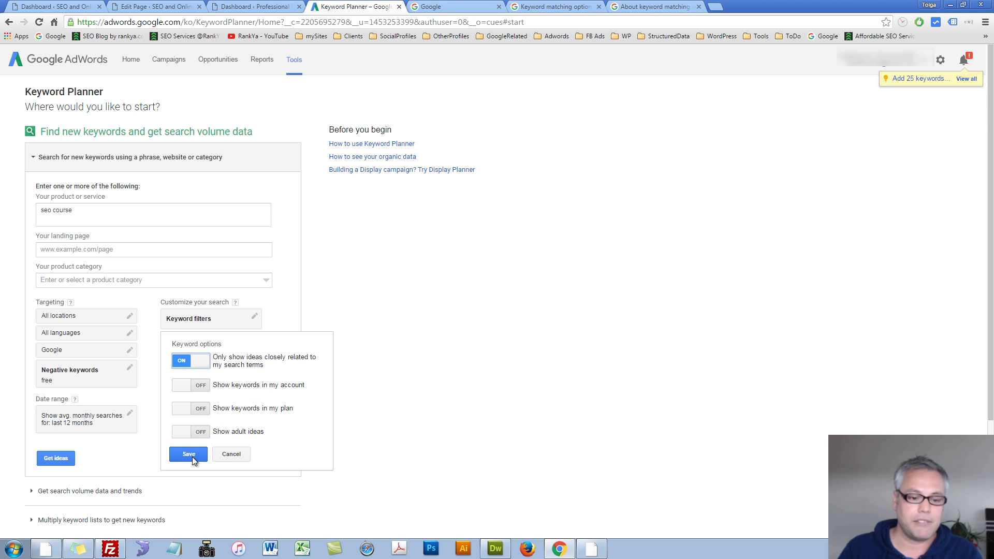
left_click(56, 458)
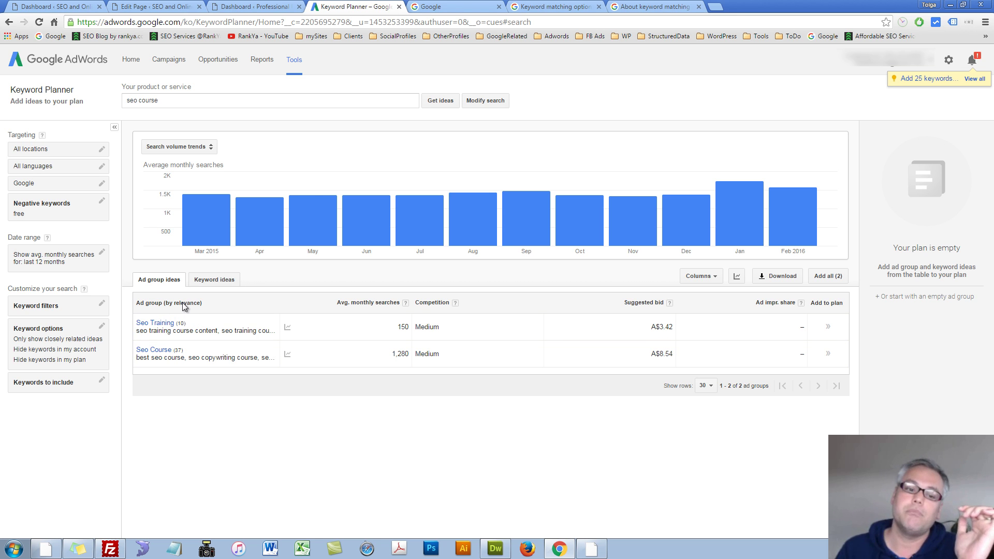
Switch from ad group ideas to the individual keyword ideas for 'seo course'
left_click_drag(160, 100, 113, 101)
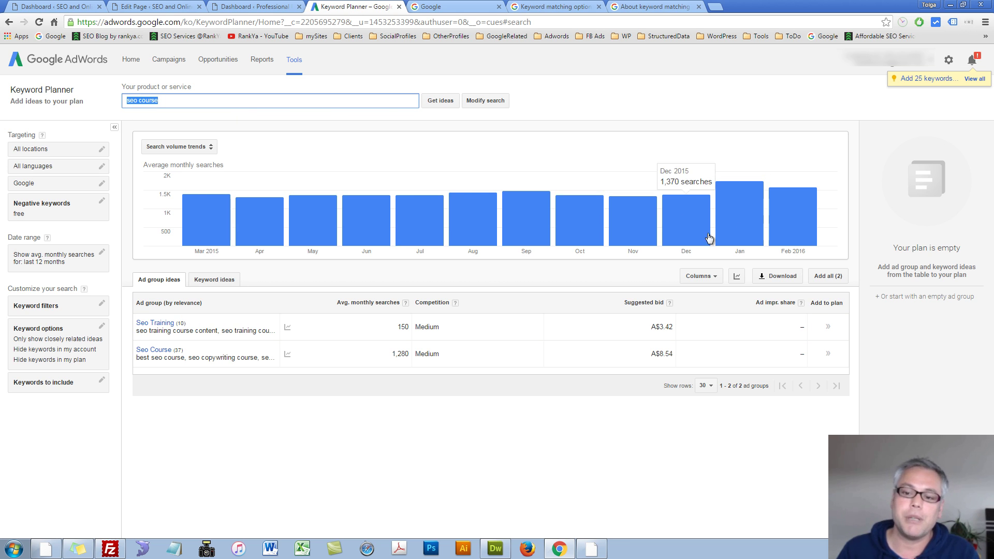
left_click(214, 280)
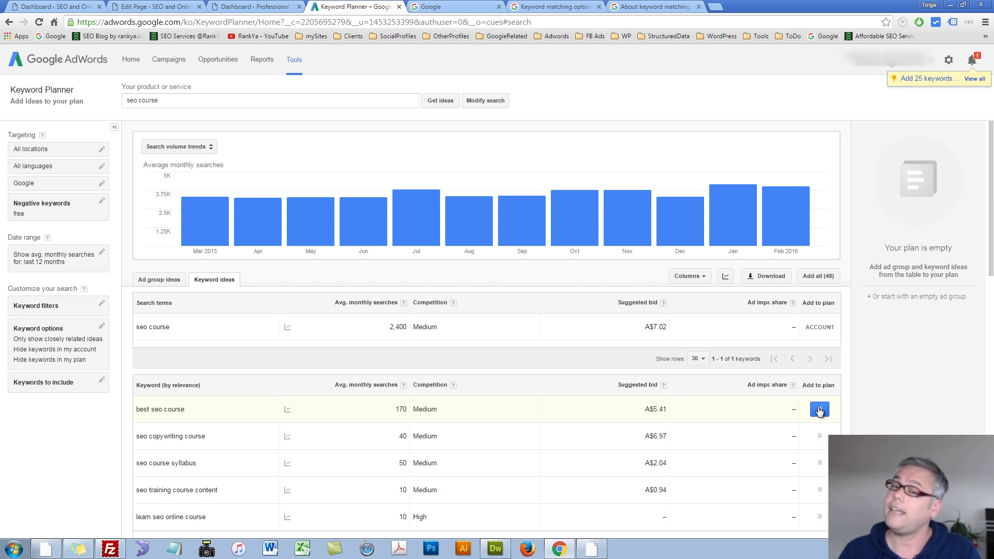
Add 'best seo course' to the plan after checking the seo copywriting course options
mouse_move(285, 436)
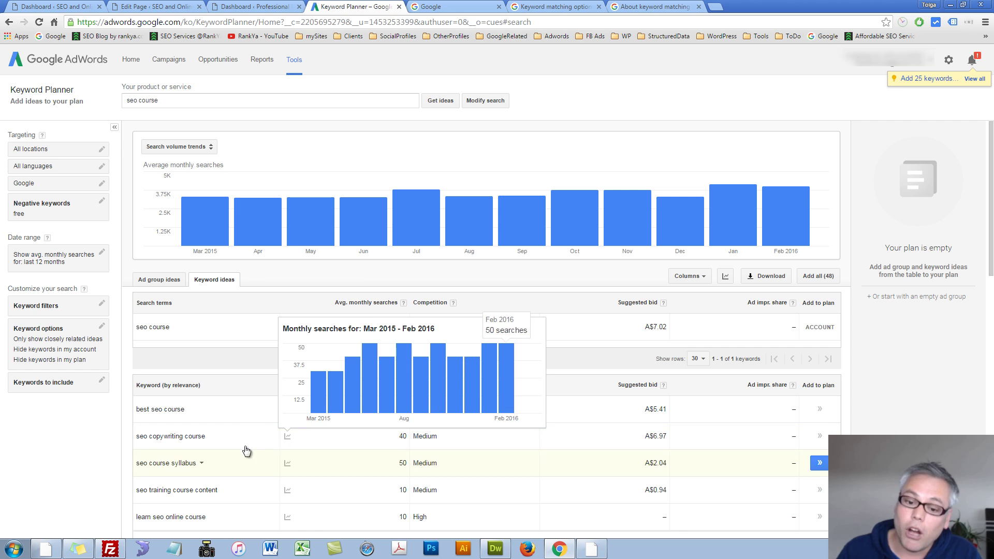
left_click(210, 437)
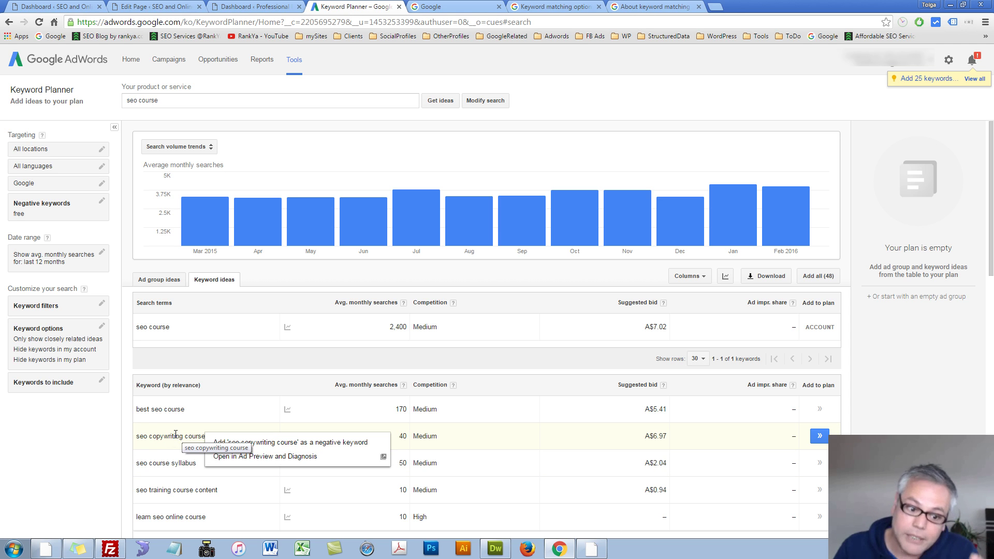
left_click(902, 427)
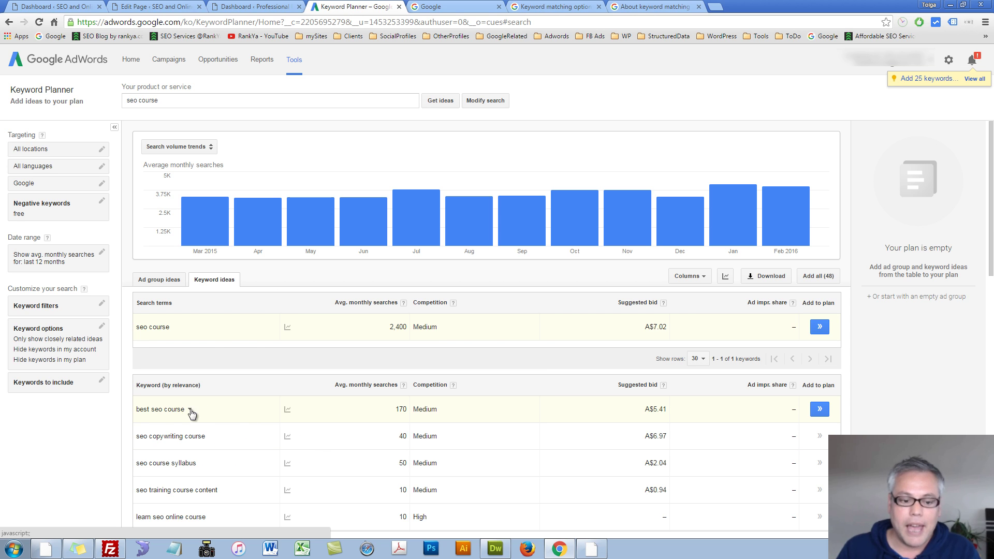
left_click(820, 410)
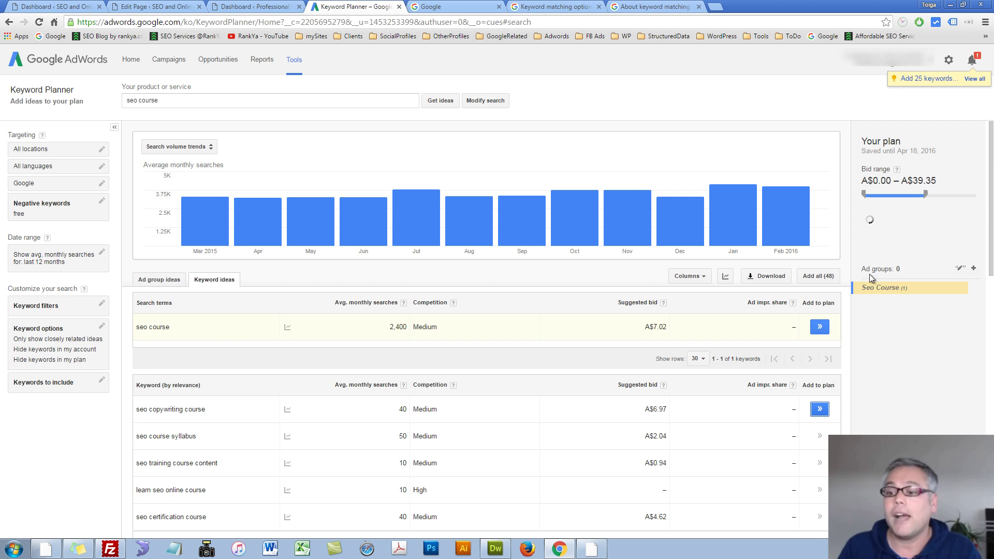
Set the planned keywords to Exact match, answer the prompt, and go to Campaigns
left_click(960, 269)
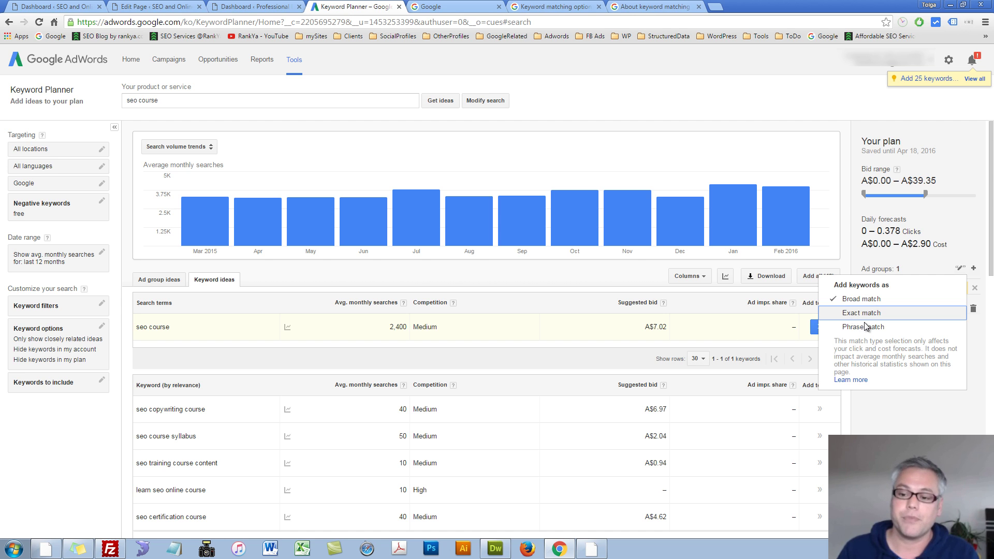
left_click(859, 312)
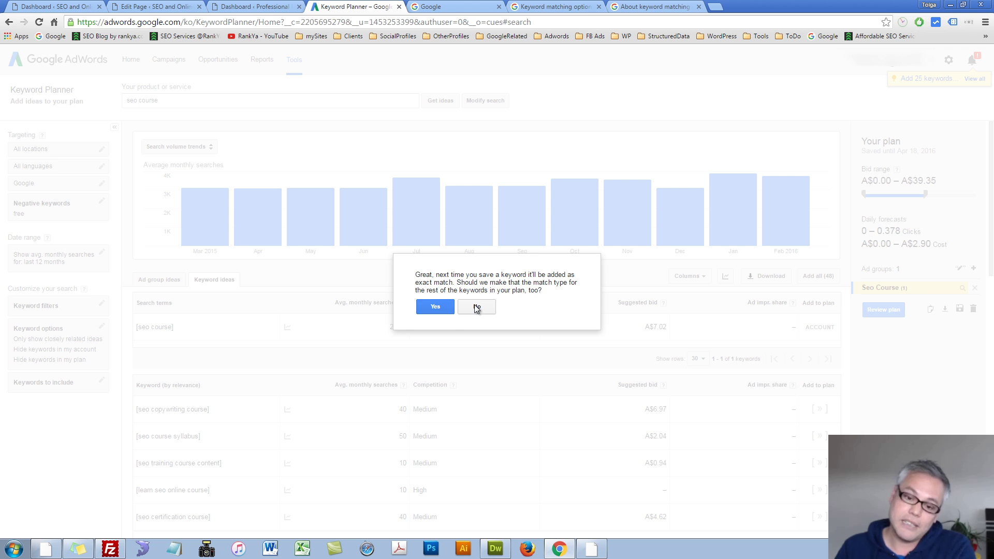
left_click(477, 307)
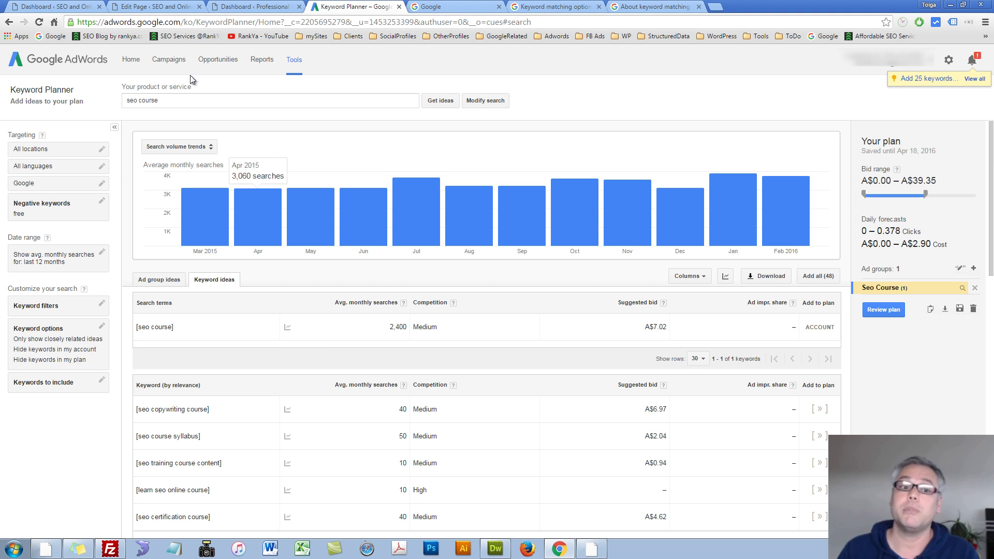
left_click(168, 60)
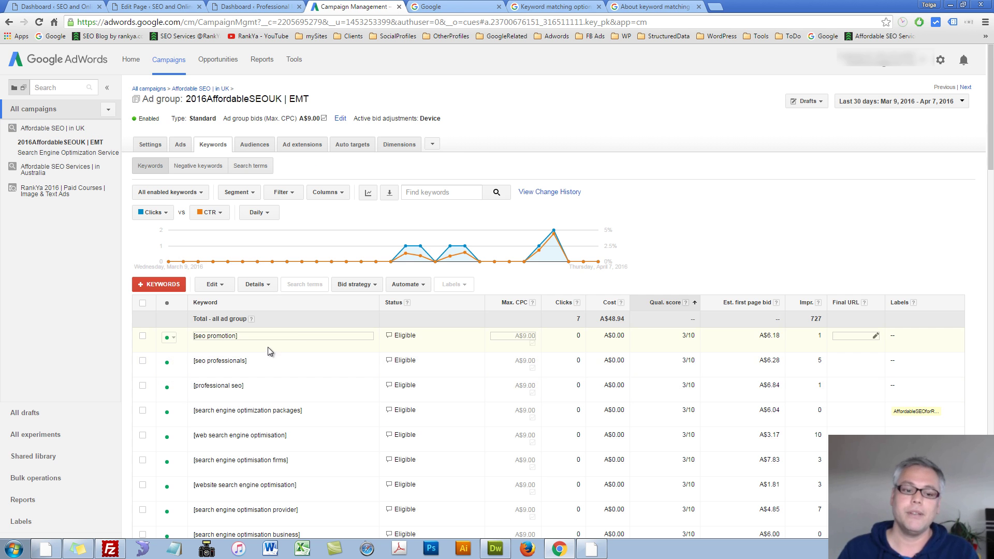
Inspect the [seo promotion] keyword's match types and cancel without changes
scroll(311, 355, "down", 3)
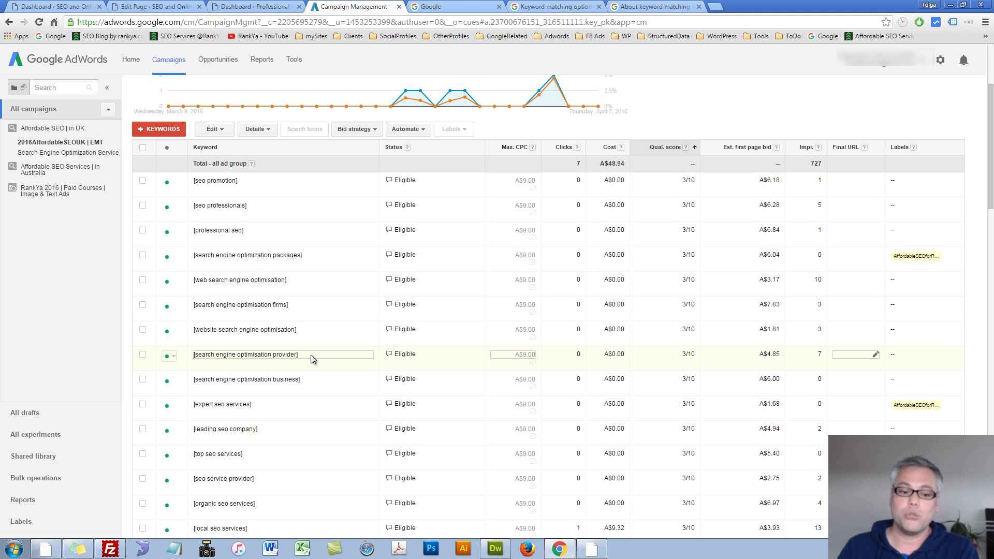
scroll(310, 355, "down", 6)
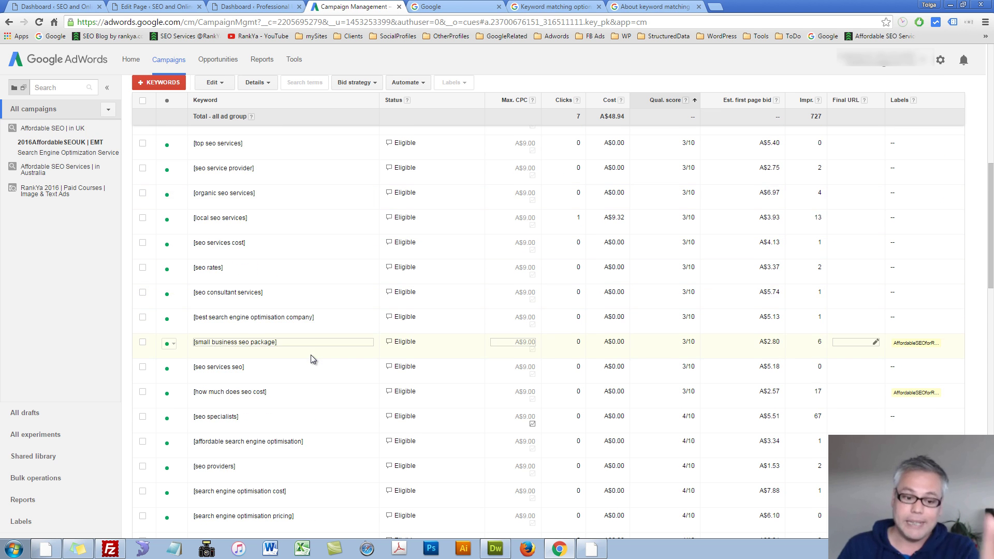
scroll(312, 356, "down", 6)
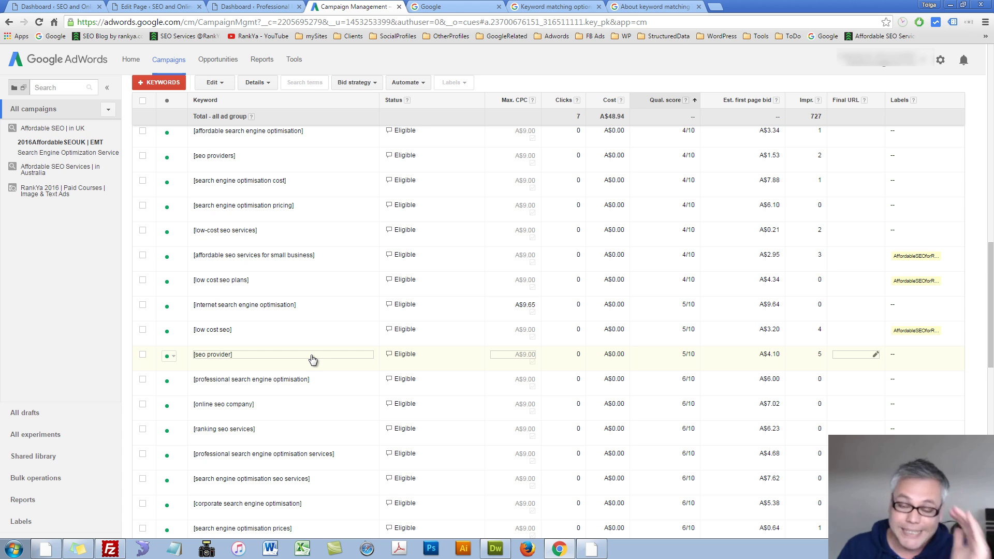
scroll(310, 355, "up", 8)
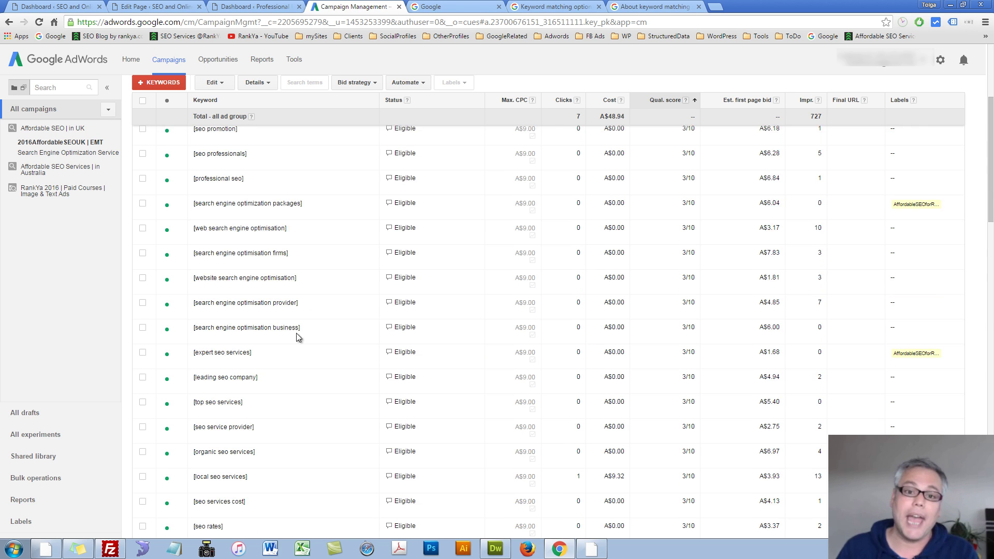
scroll(299, 338, "up", 4)
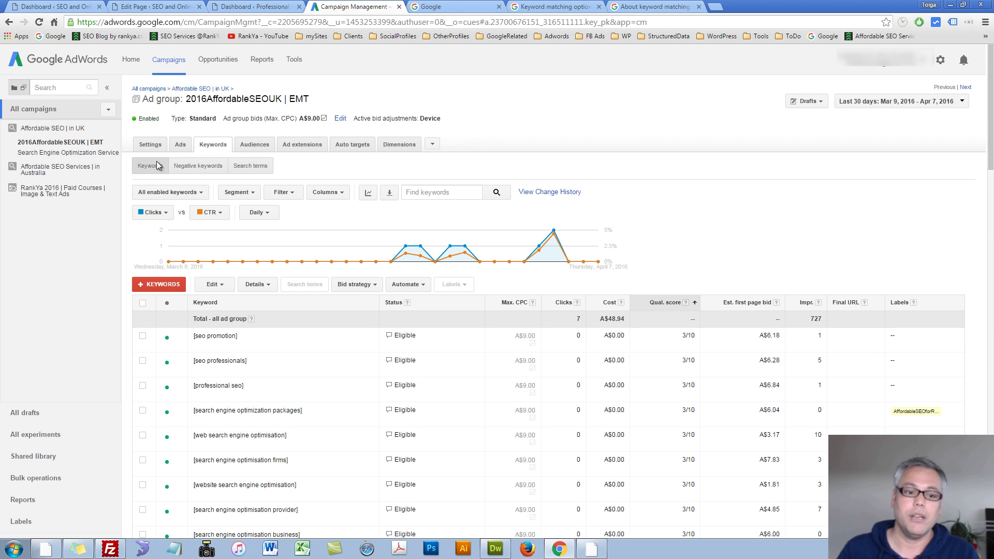
left_click(221, 338)
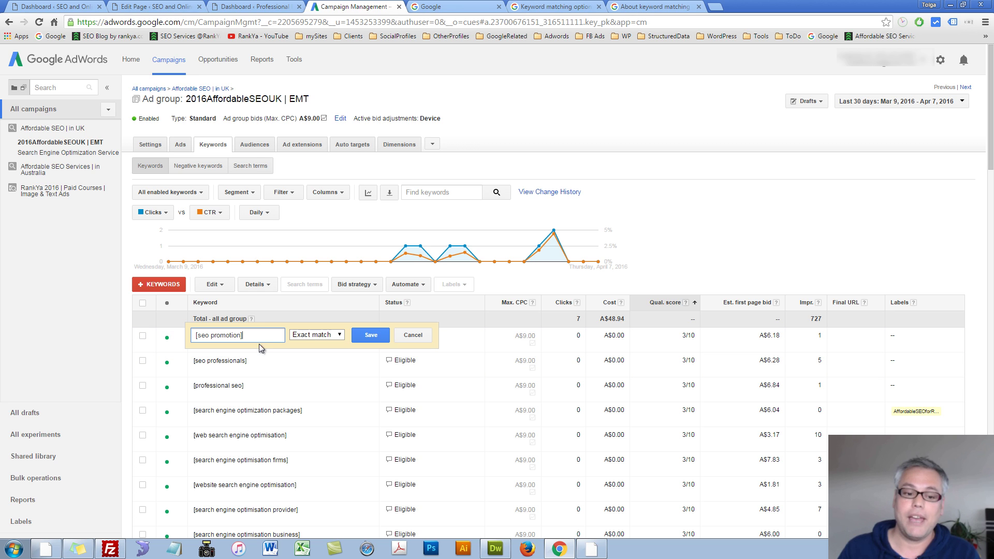
left_click(321, 335)
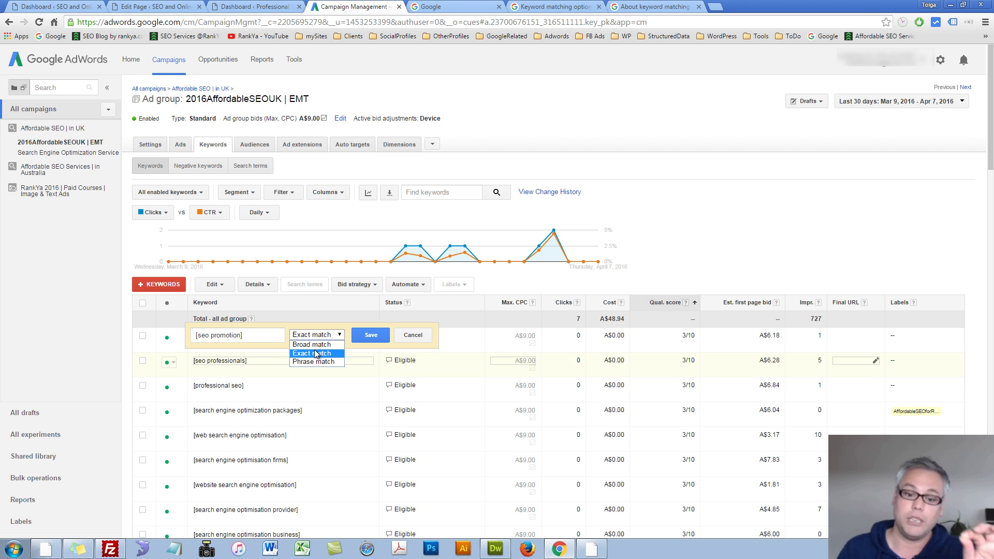
left_click(413, 335)
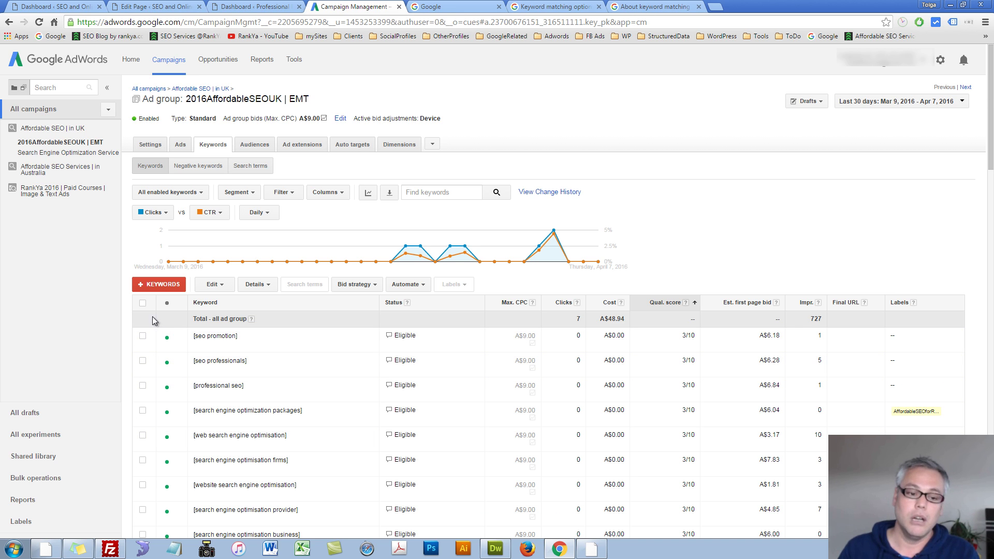
Select all ad group keywords and list the bulk Edit actions
left_click(142, 303)
left_click(254, 285)
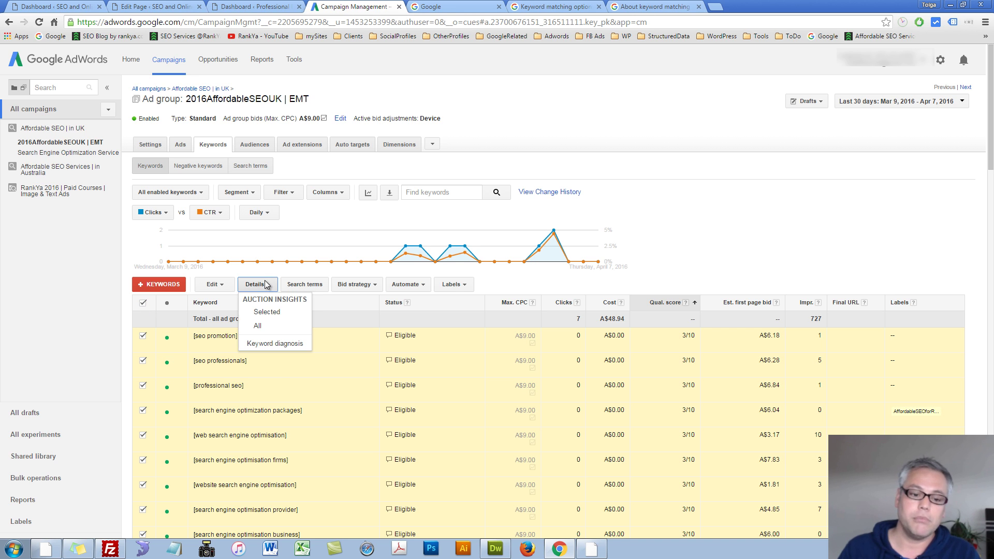
left_click(223, 288)
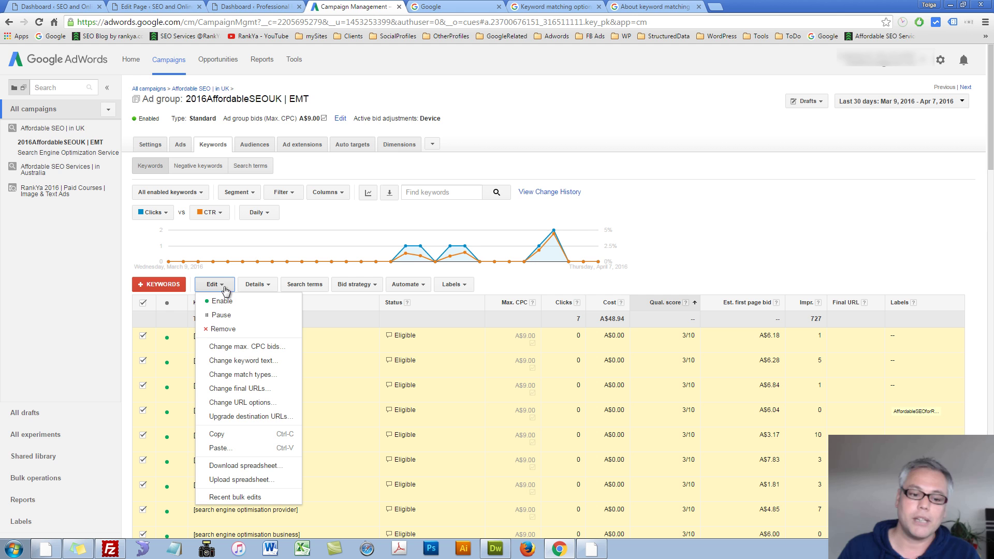
left_click(239, 375)
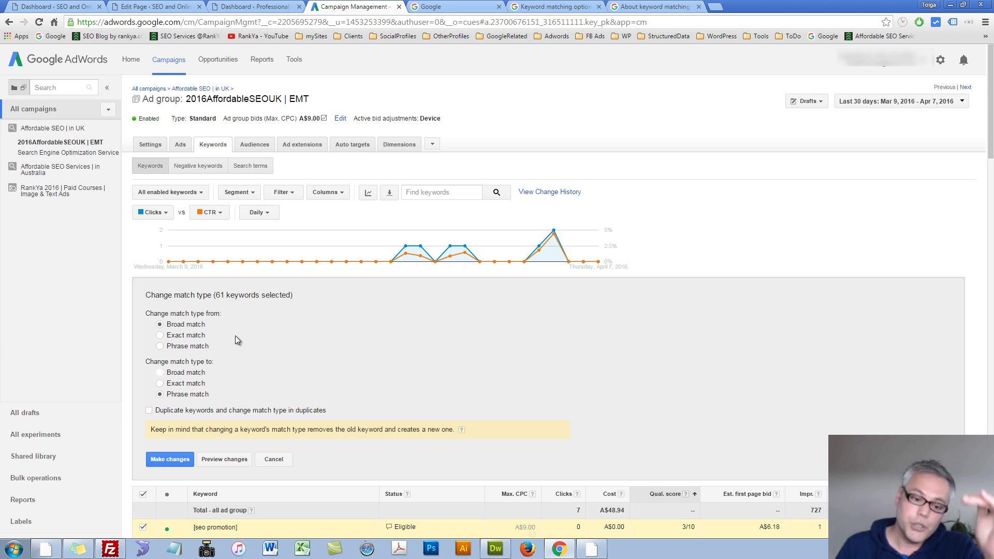
scroll(210, 357, "down", 1)
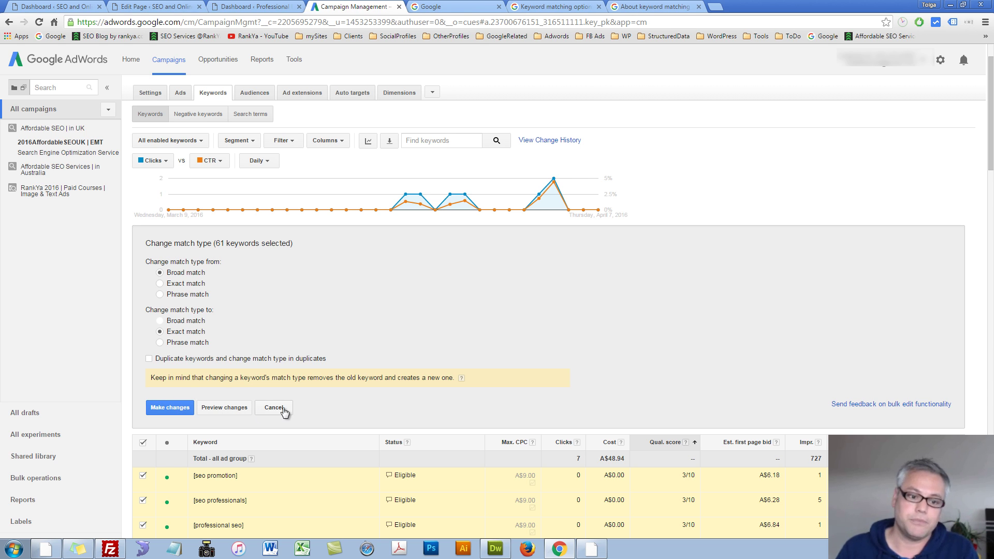
left_click(159, 284)
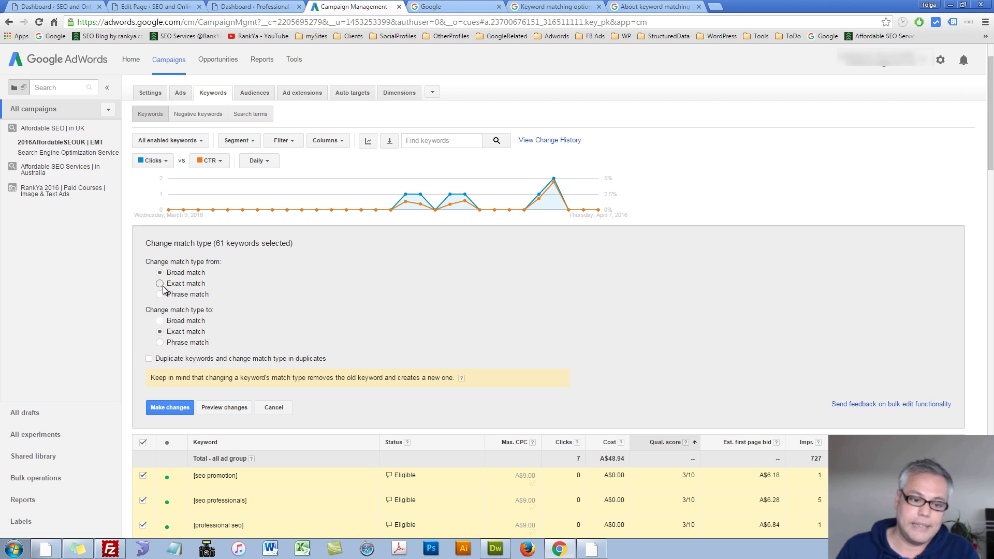
left_click(159, 342)
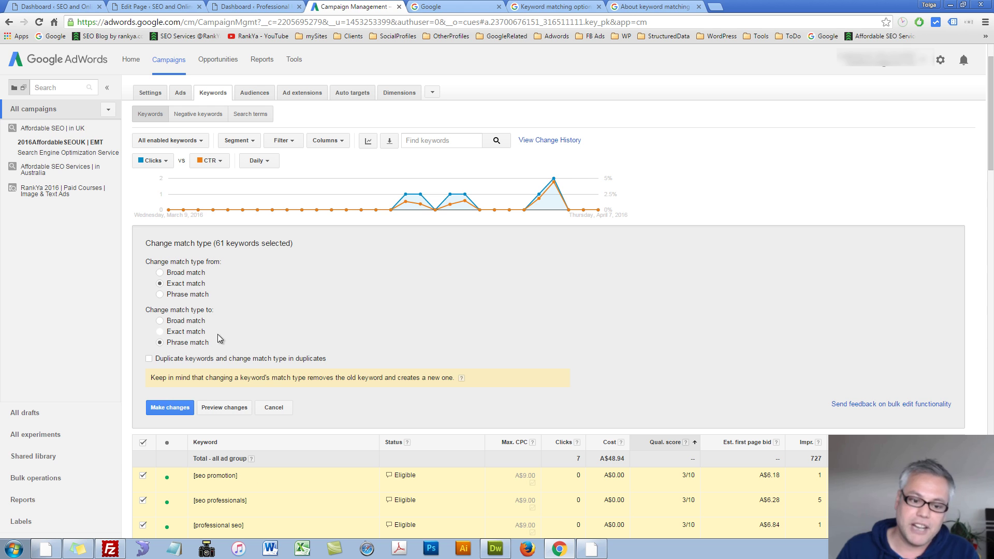
left_click(273, 407)
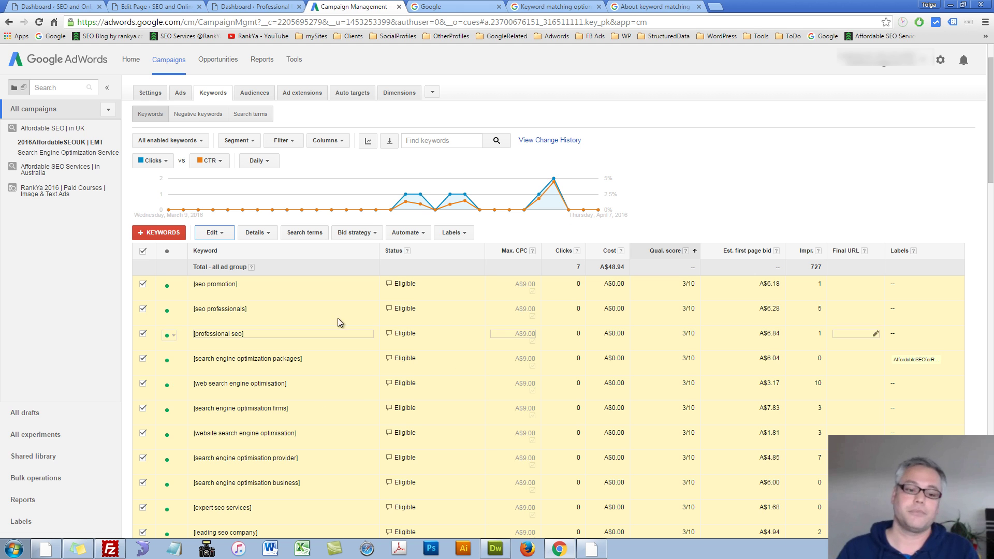
Untick all keywords and inspect [seo promotion]'s match type without saving
left_click(143, 256)
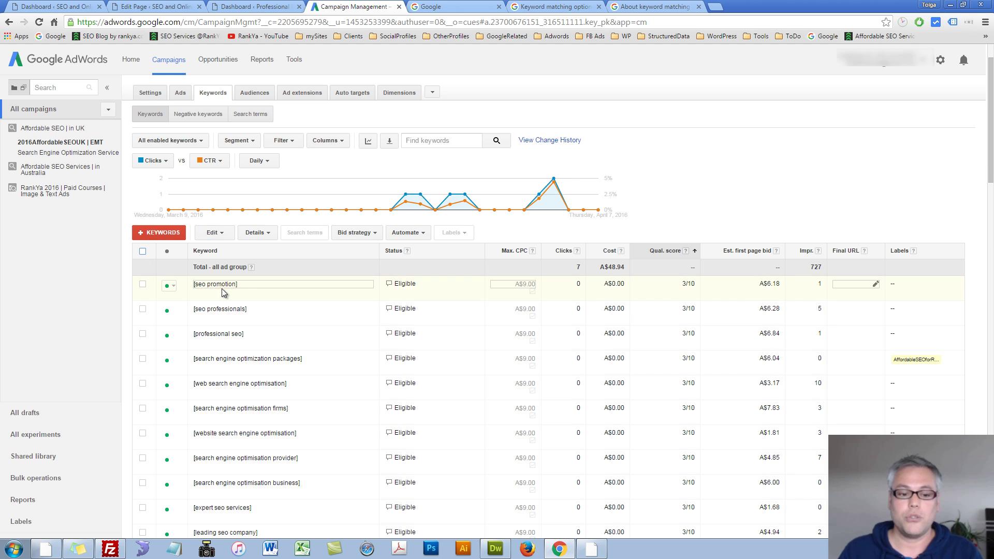
left_click(239, 290)
left_click(310, 284)
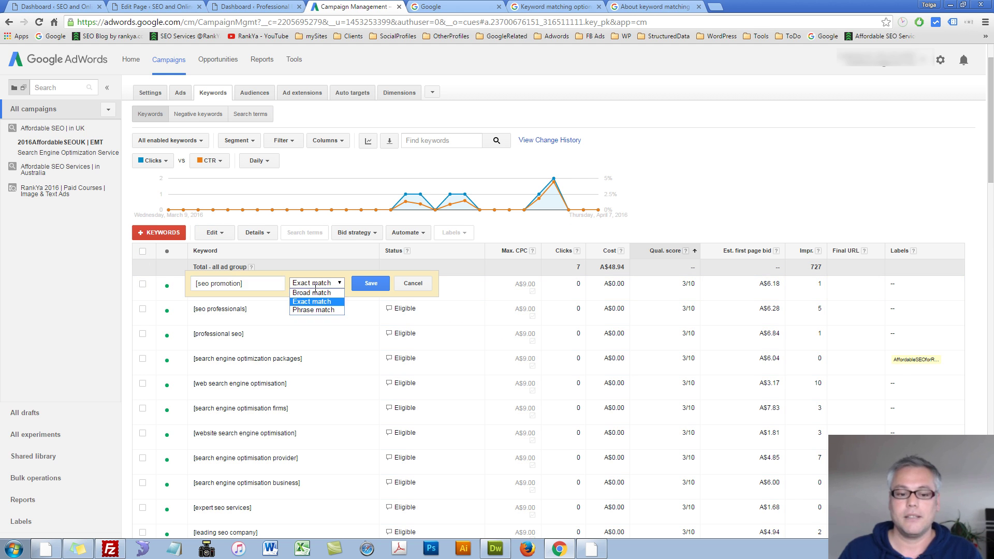
left_click_drag(242, 283, 188, 288)
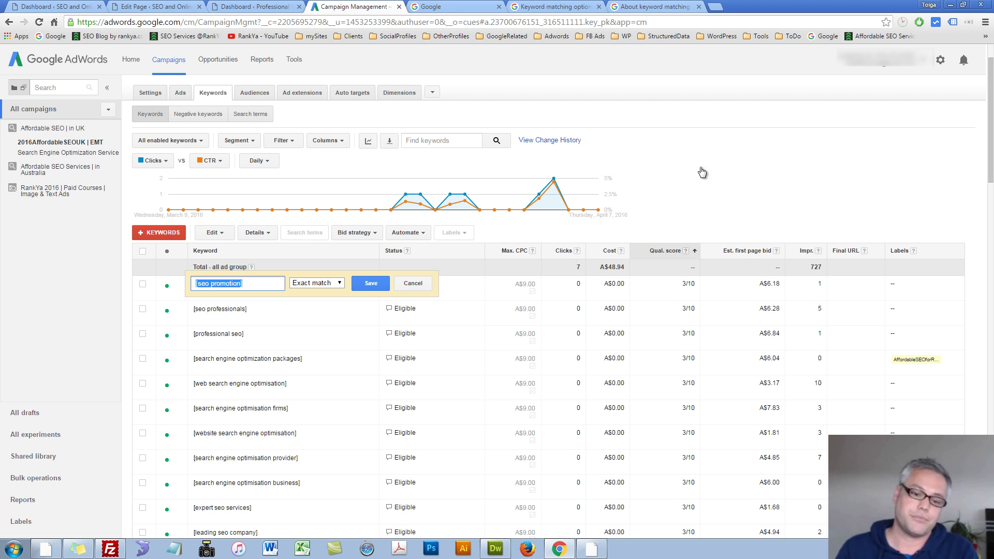
key("Escape")
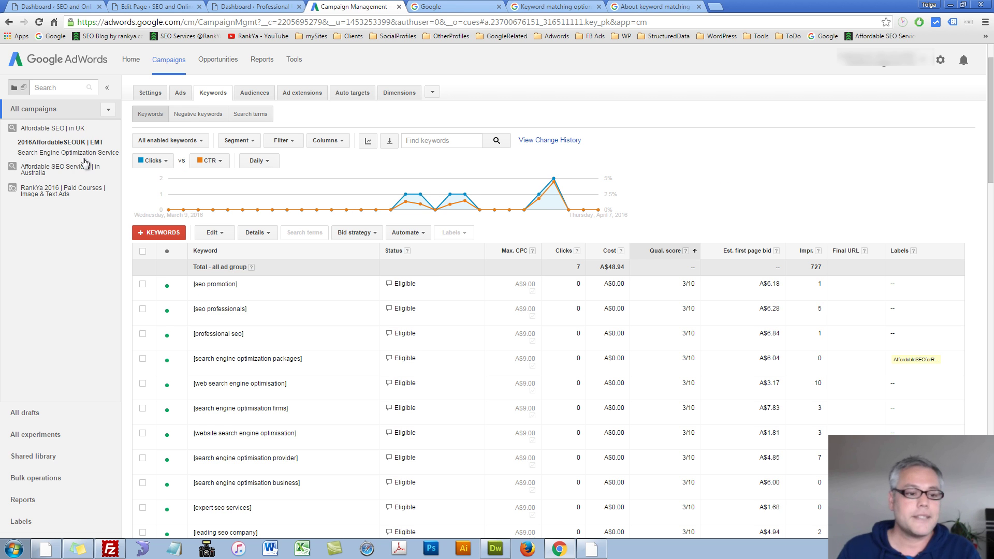
In RankYa 2016's On Sekizler ad group, leave 'seo online courses free' unchanged, then switch to Google
left_click(45, 191)
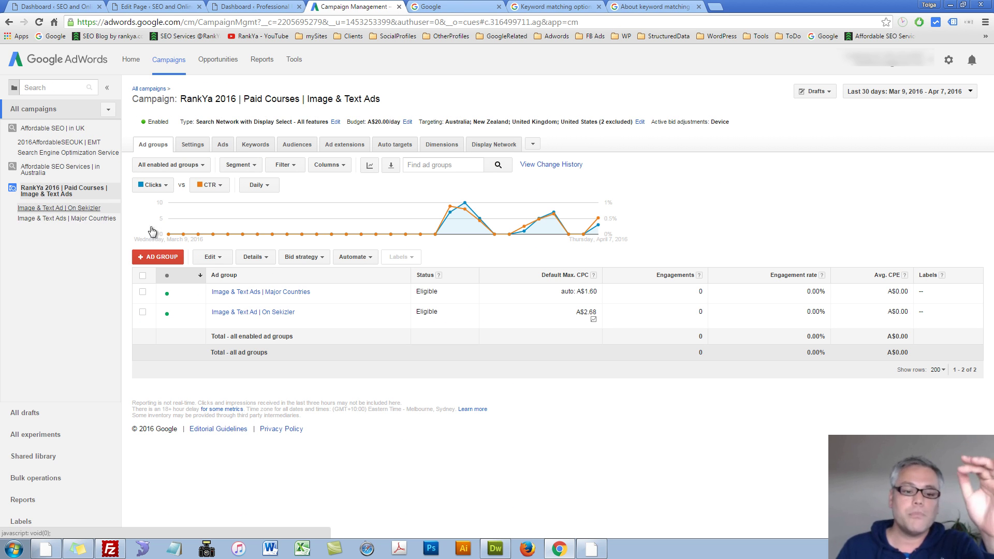
left_click(72, 210)
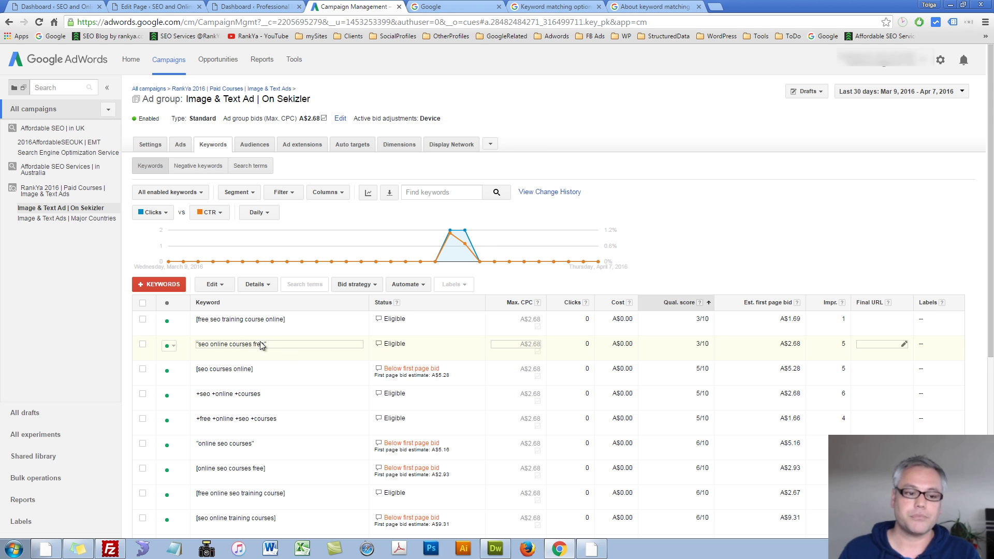
left_click(232, 344)
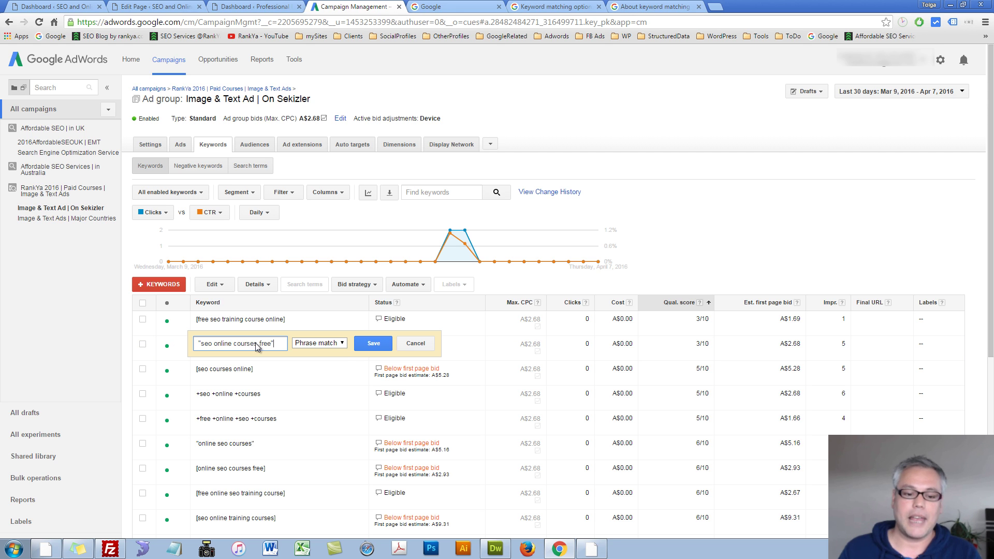
left_click(322, 343)
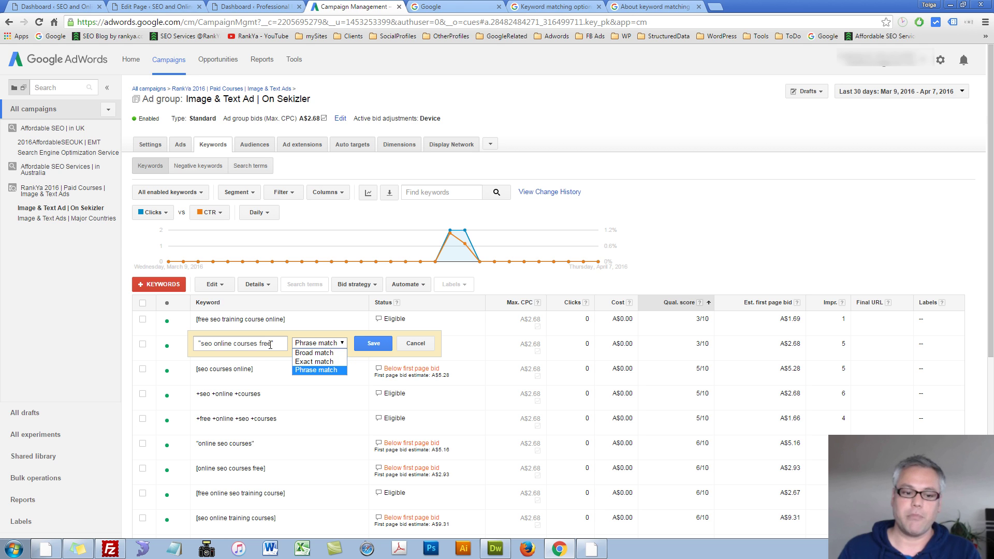
left_click_drag(269, 344, 200, 350)
key("ctrl+c")
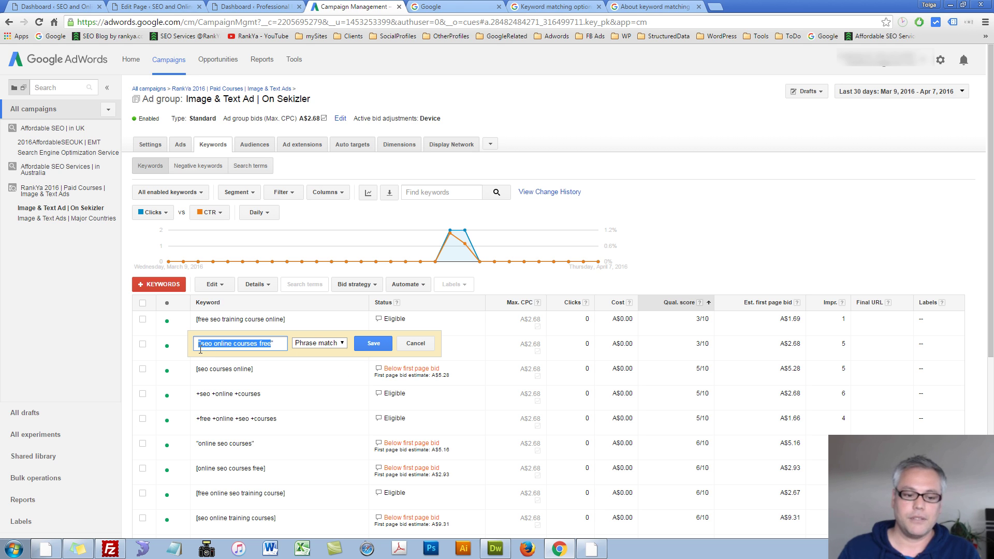
left_click(416, 344)
left_click(451, 7)
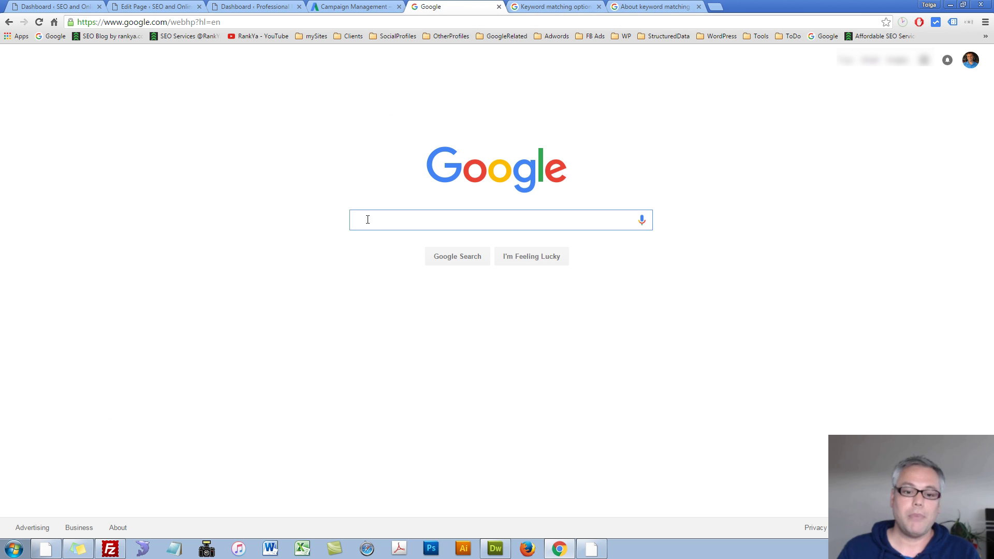
Search Google for the quoted phrase "seo online courses free"
key("ctrl+v")
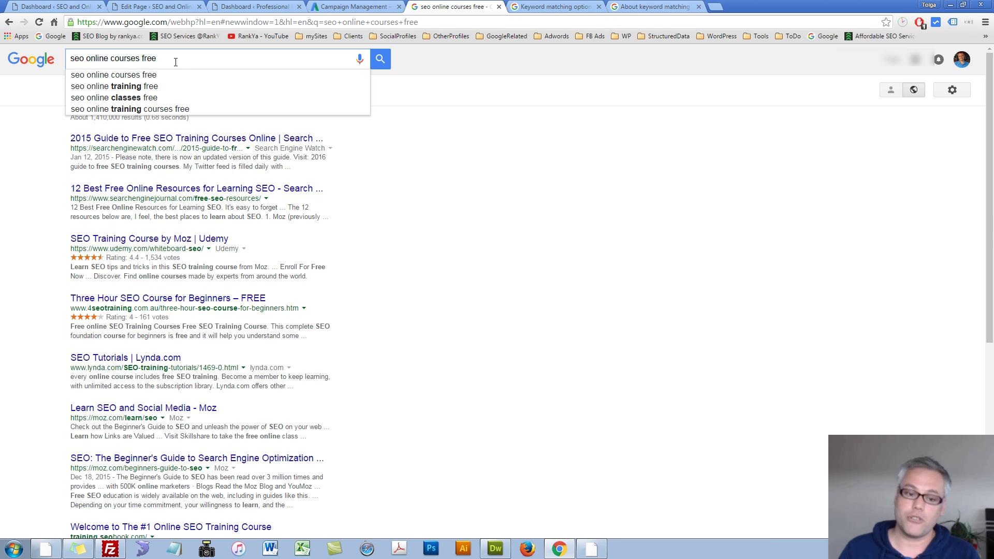
type("\"")
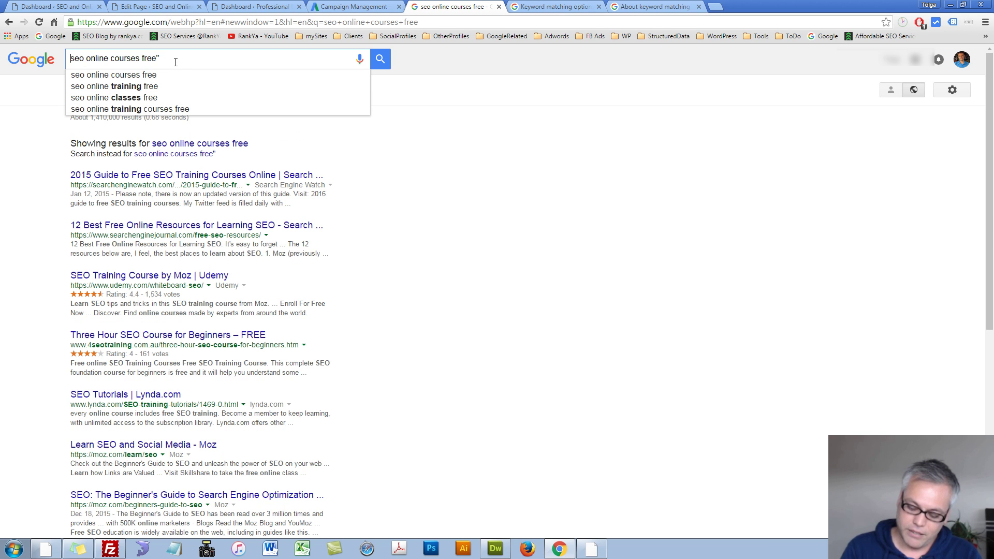
type("\"")
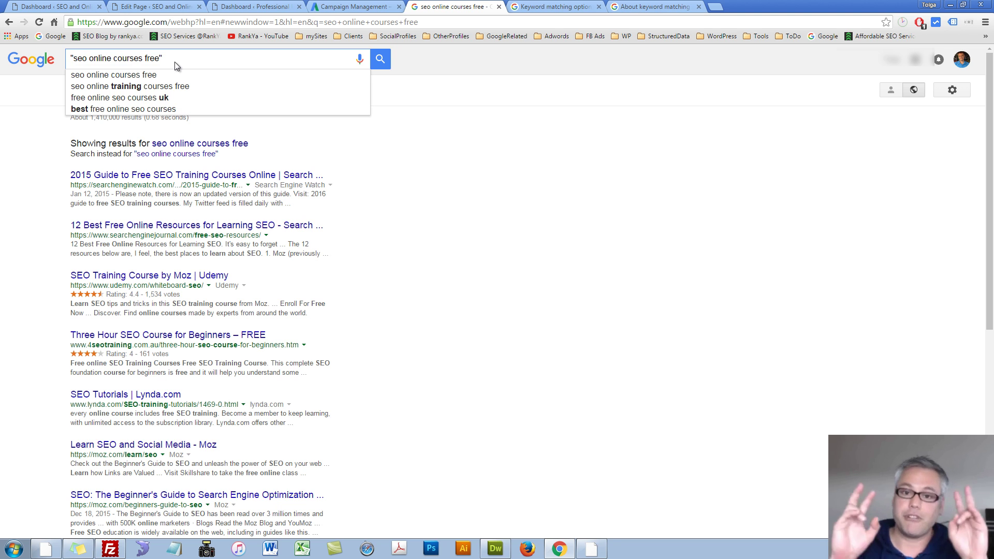
left_click(353, 7)
left_click(419, 6)
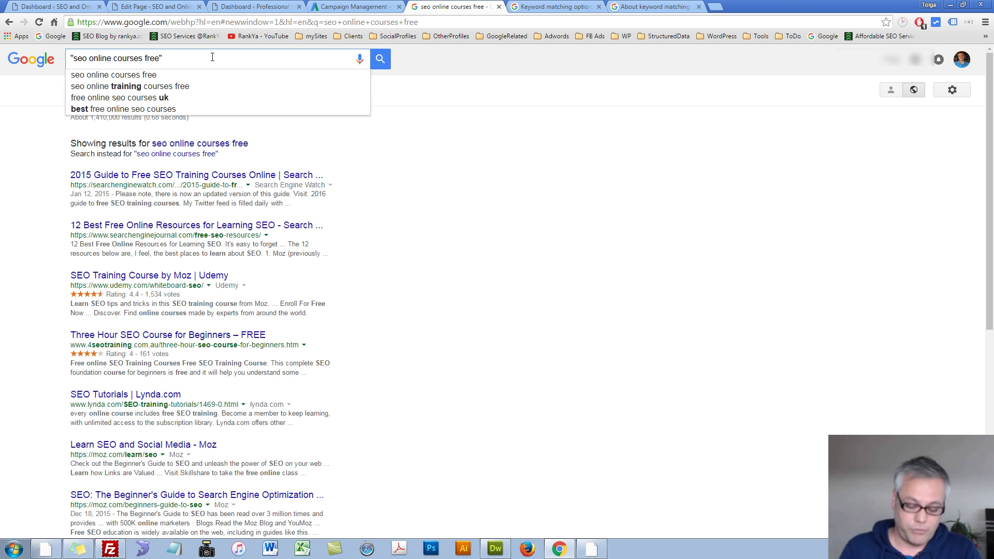
Remove the quotes and 'free' from the query, then type a character before 'seo online courses'
key("BackSpace")
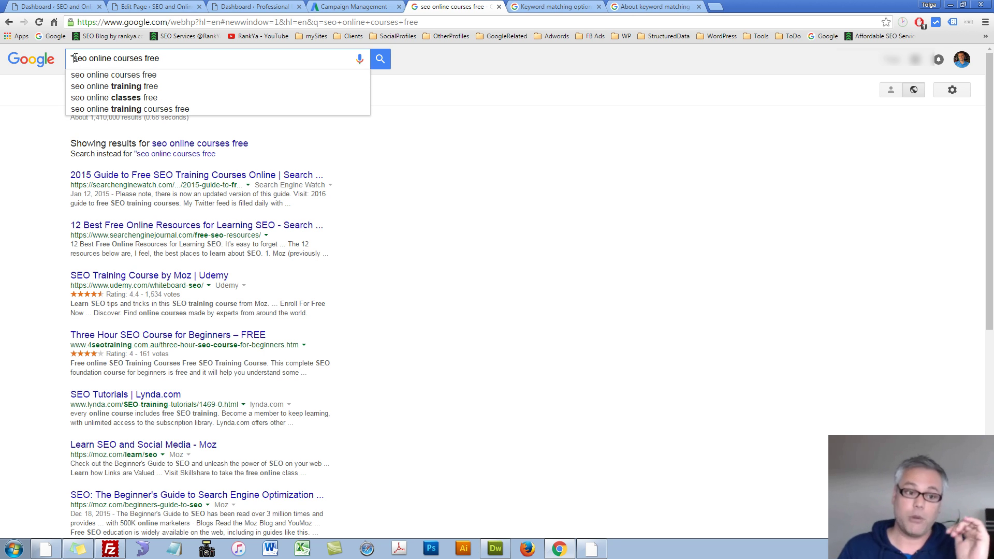
left_click(75, 58)
key("BackSpace")
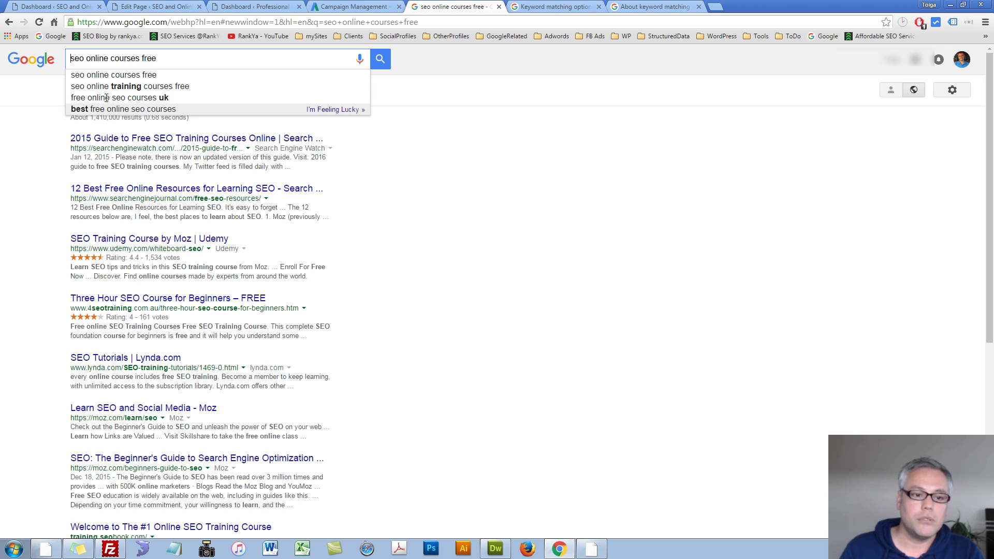
left_click(141, 58)
key("shift+End")
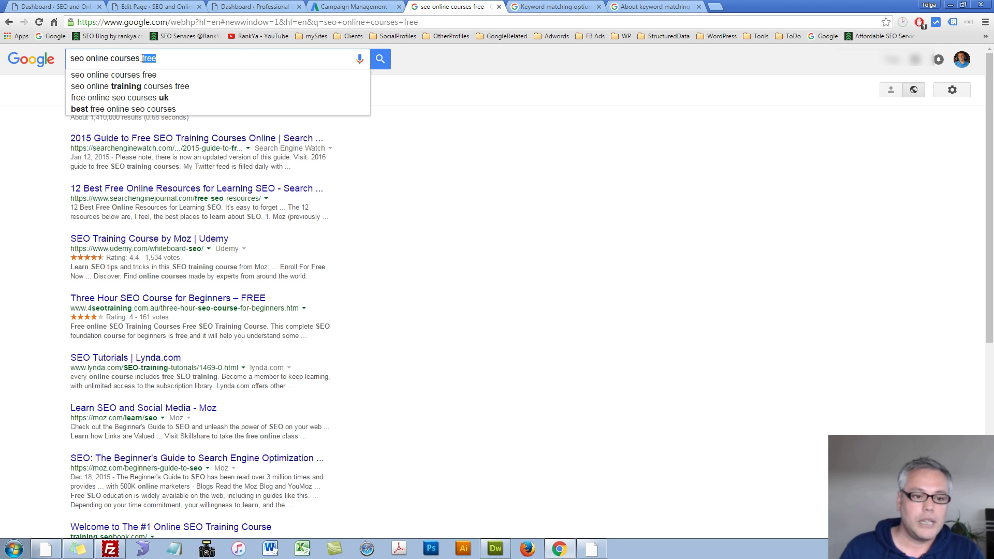
key("BackSpace")
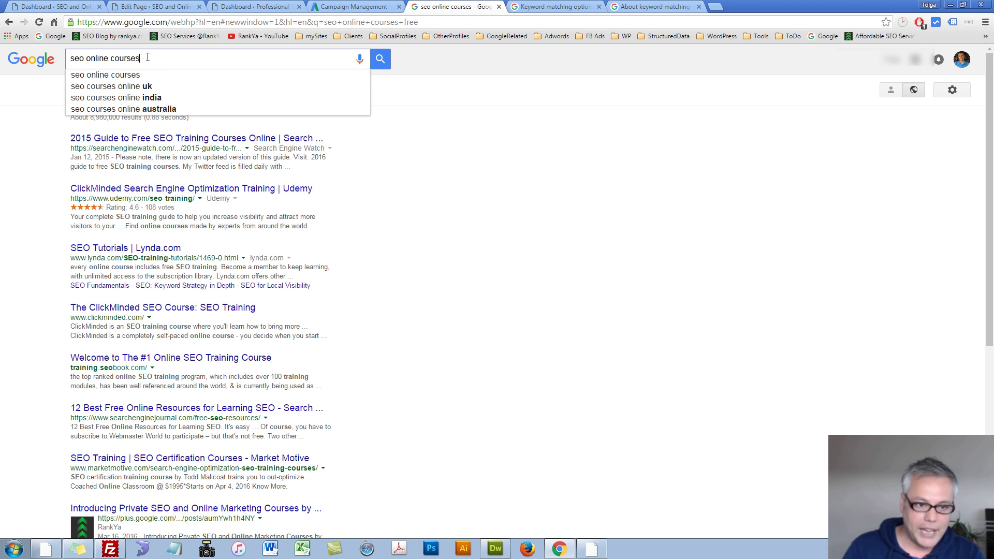
left_click_drag(148, 57, 64, 57)
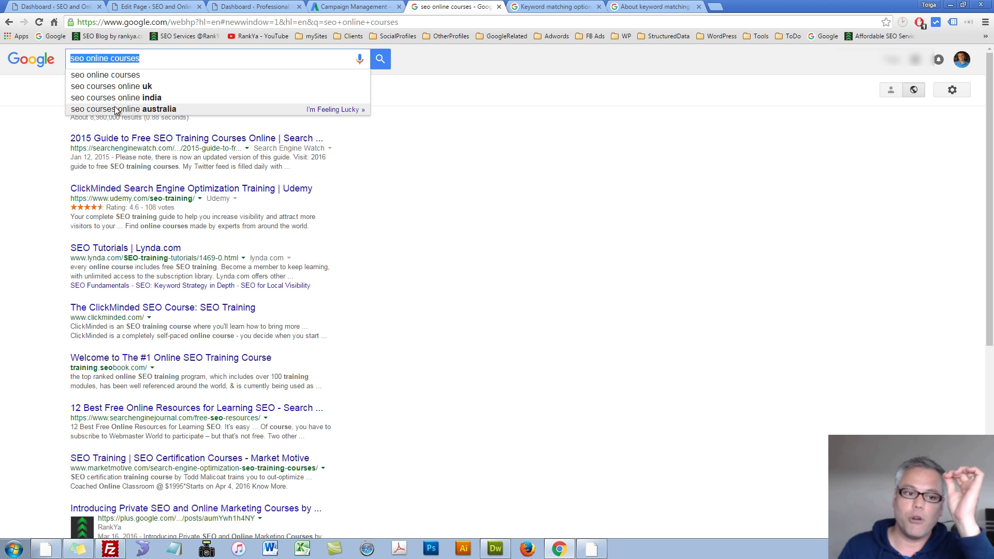
left_click(72, 58)
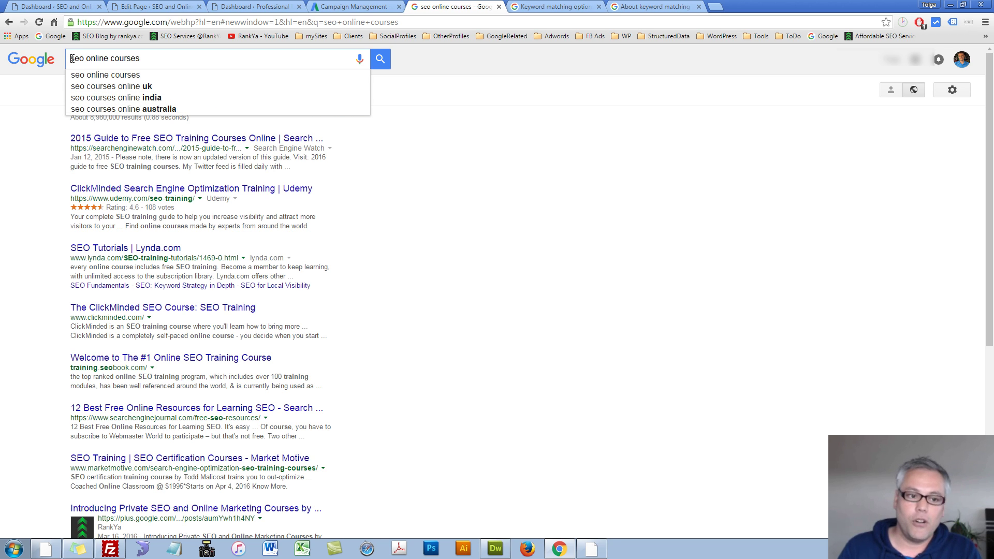
type("\"")
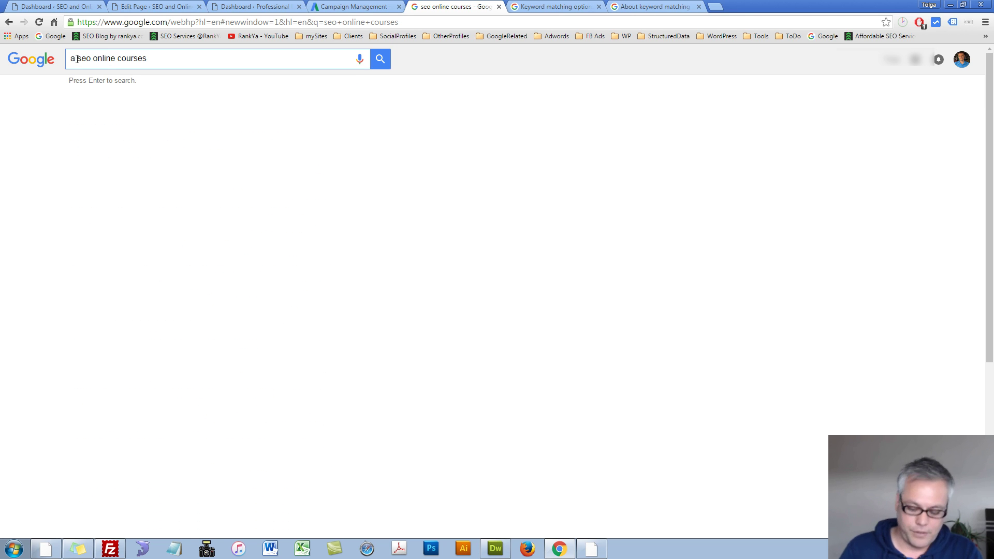
Edit the Google query to read '* seo online courses free' with a leading wildcard
key("BackSpace")
key("BackSpace")
type("\"")
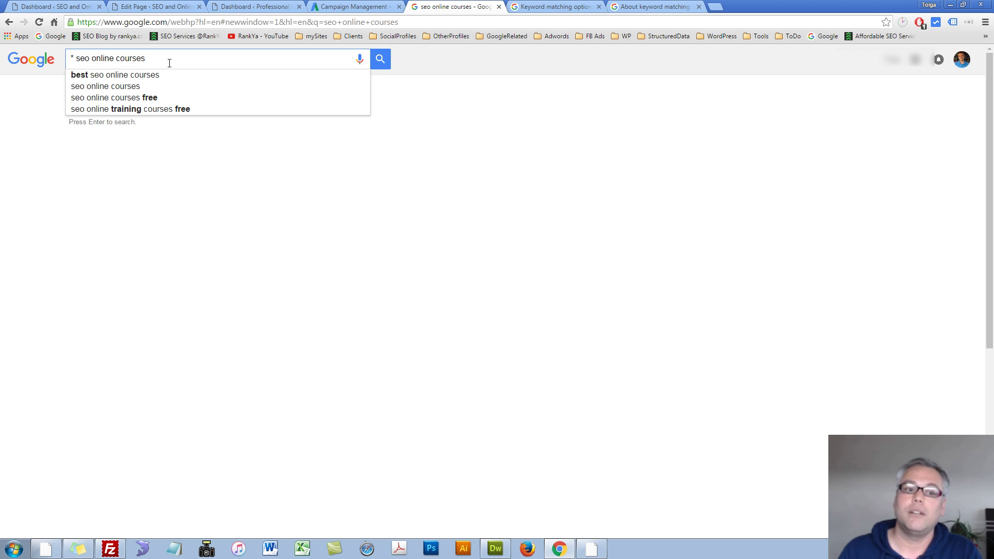
type("free")
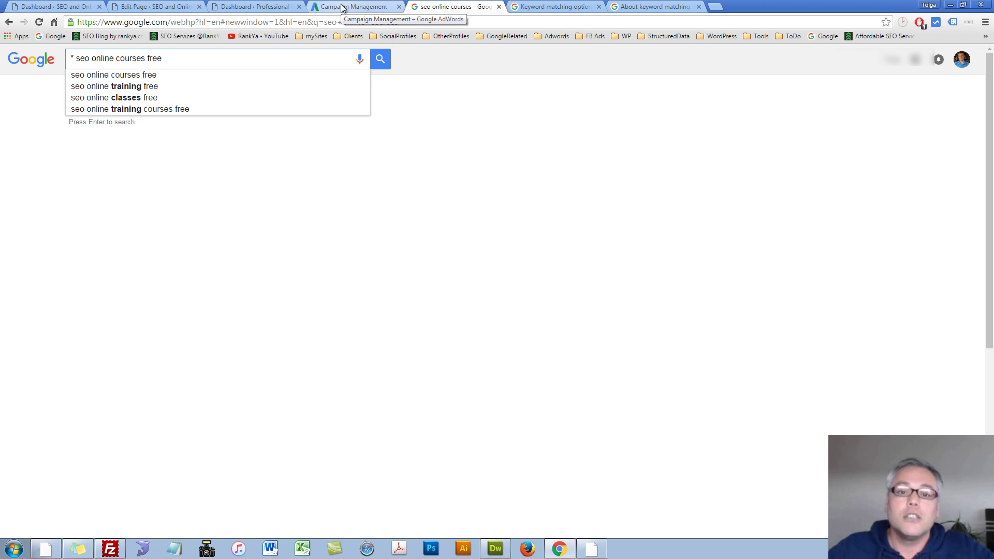
In AdWords, open the +seo +online +courses keyword for editing and keep Broad match
left_click(342, 8)
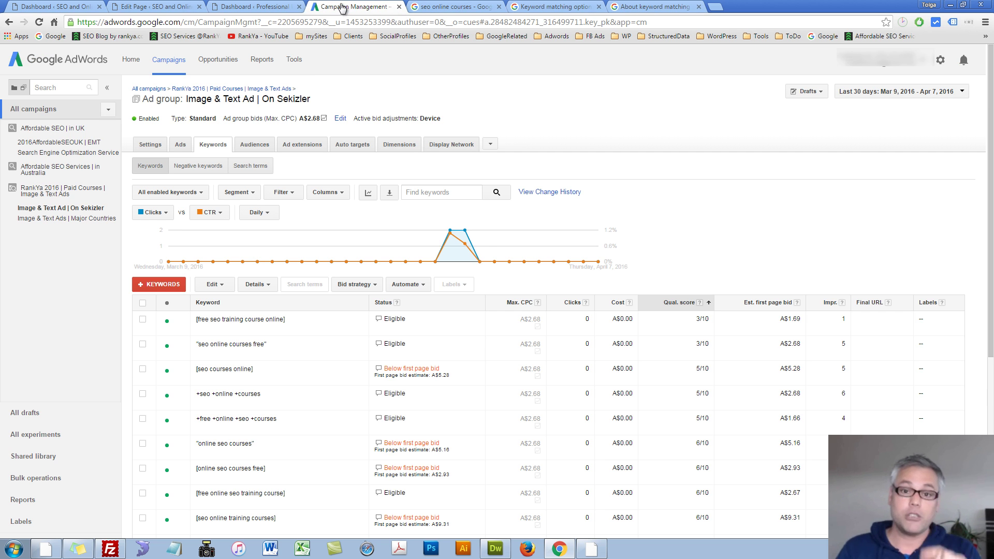
left_click(253, 396)
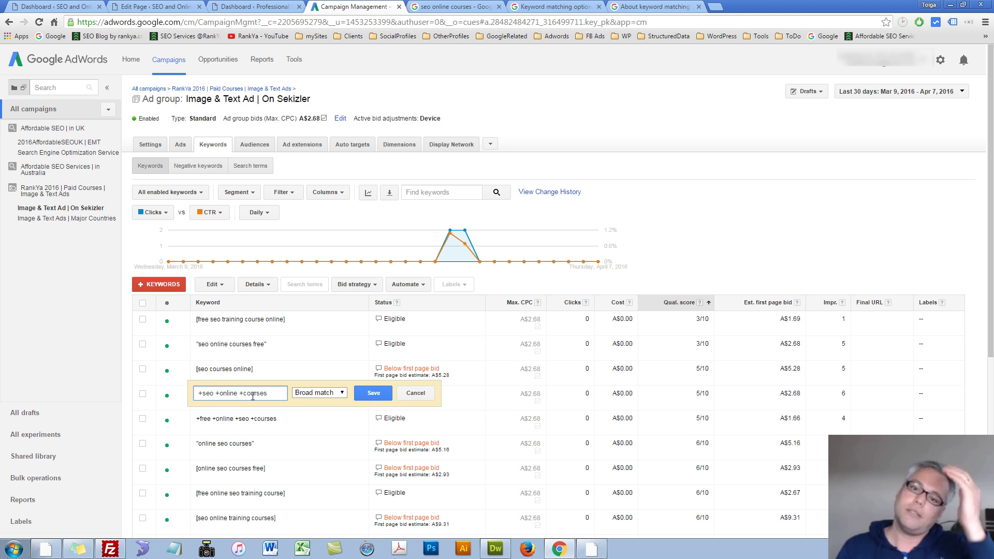
left_click(340, 397)
left_click(316, 403)
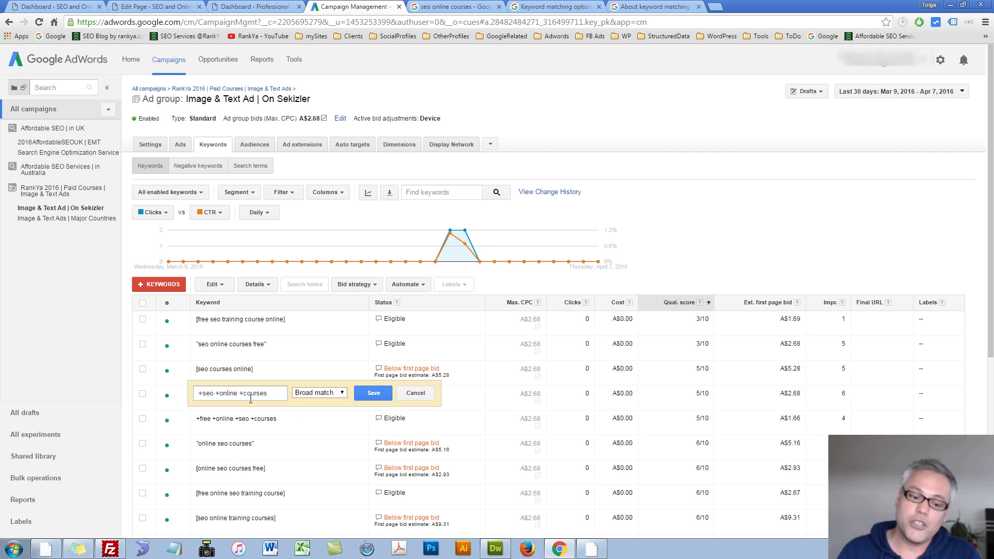
Strip the plus signs so the keyword reads 'seo online courses' and save it
left_click(244, 396)
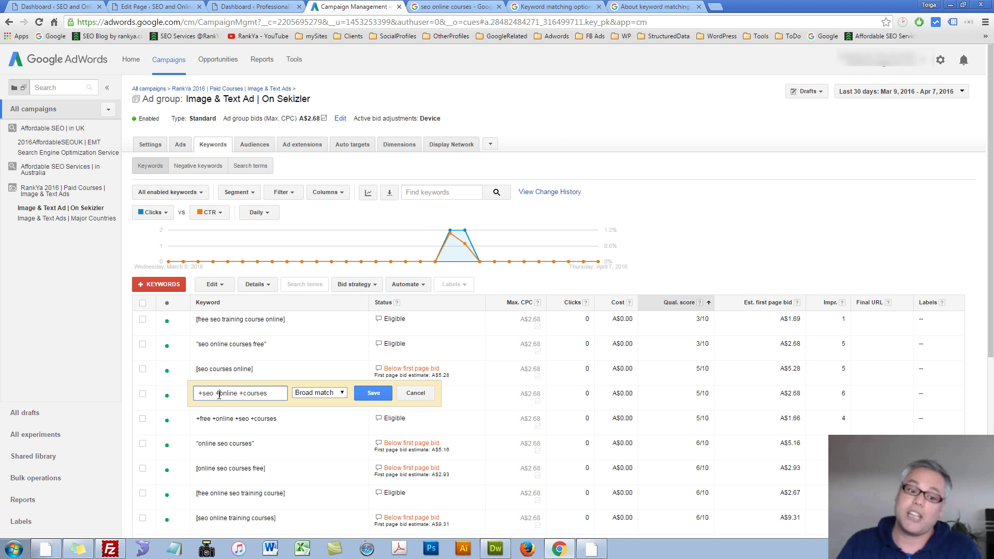
left_click(219, 396)
key("BackSpace")
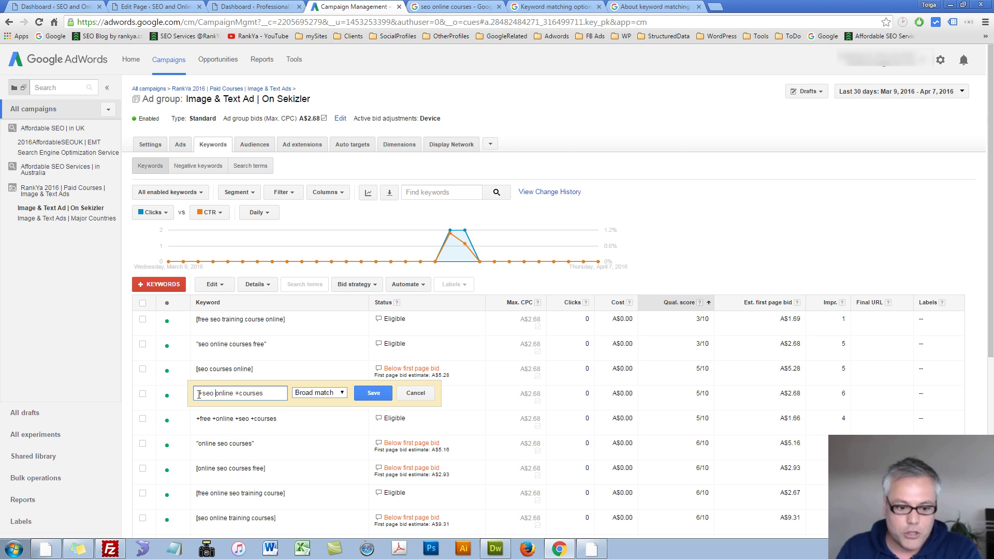
key("Home")
key("Delete")
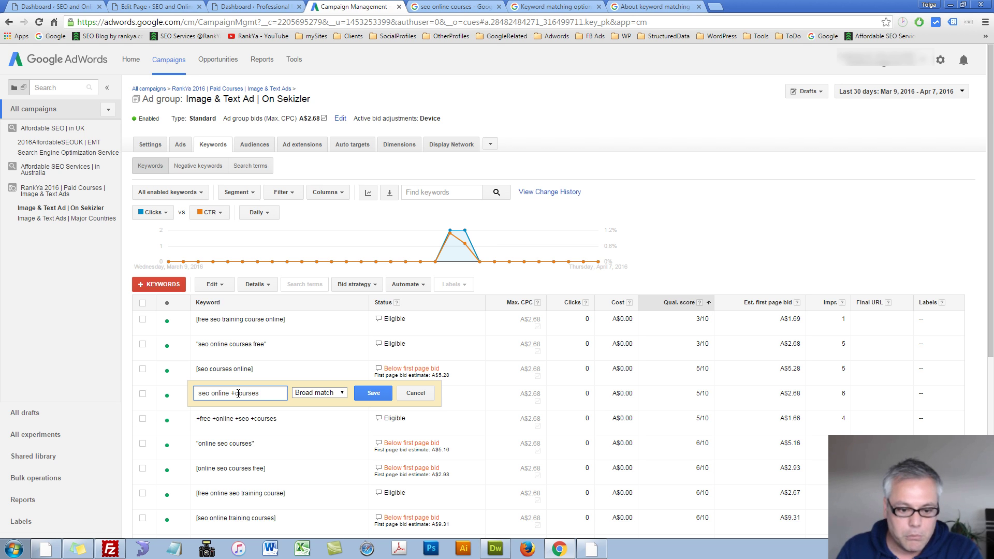
left_click(238, 394)
key("BackSpace")
left_click_drag(262, 394, 199, 395)
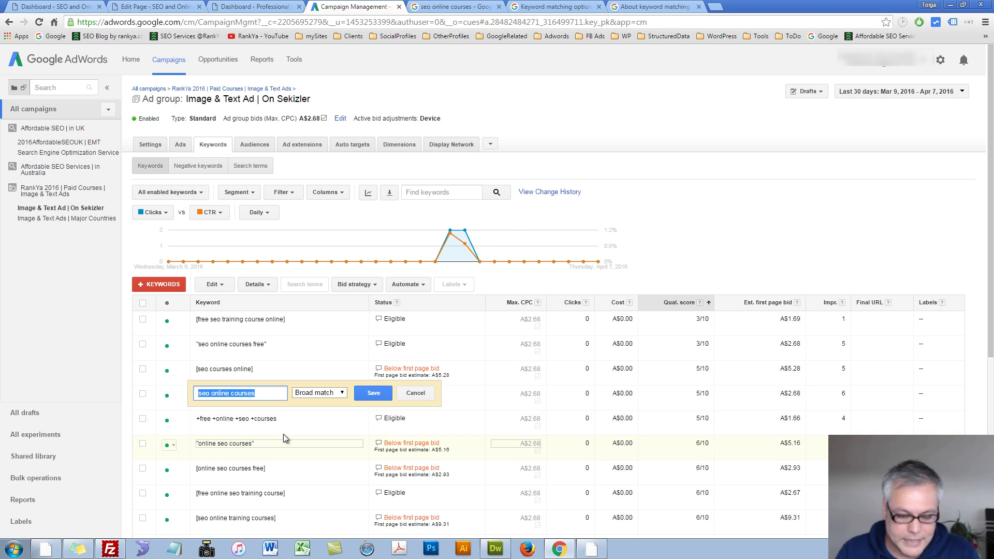
left_click(373, 393)
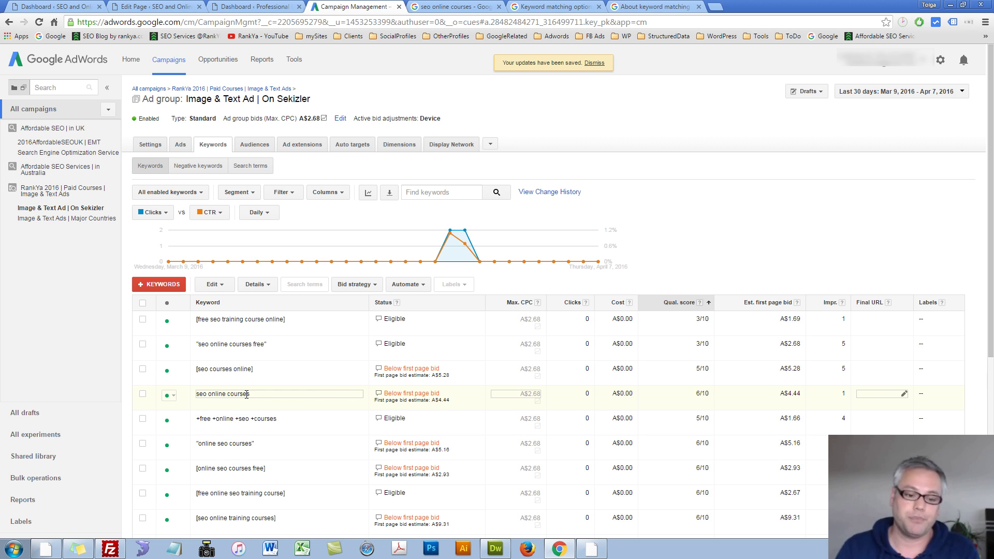
left_click(247, 395)
Add a + before each word to restore '+seo +online +courses' and save the keyword
left_click(232, 394)
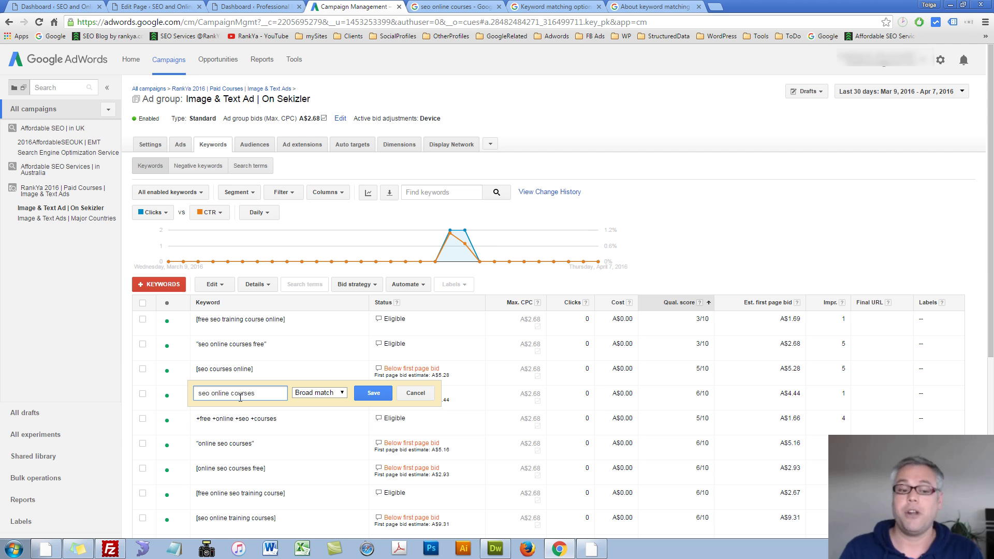
type("+")
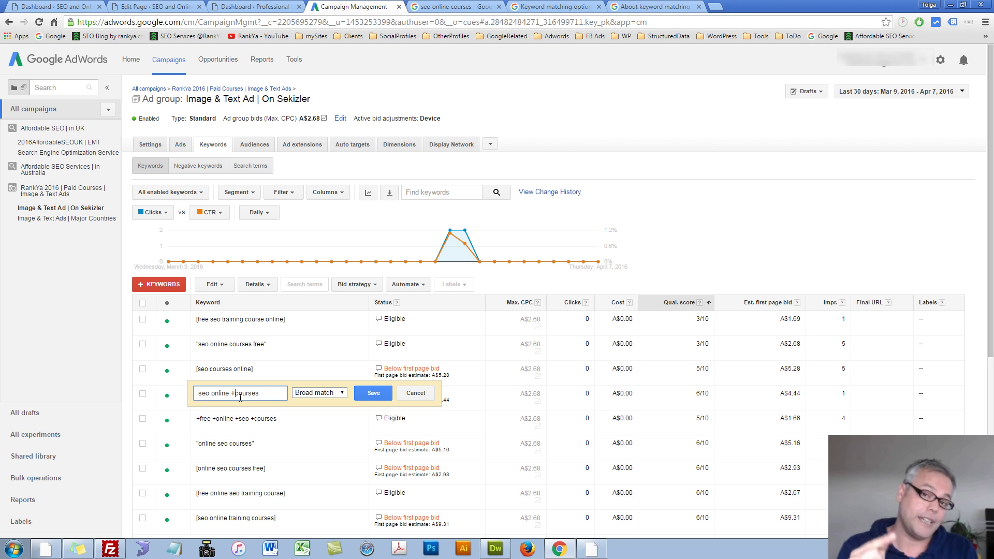
left_click(198, 393)
type("+")
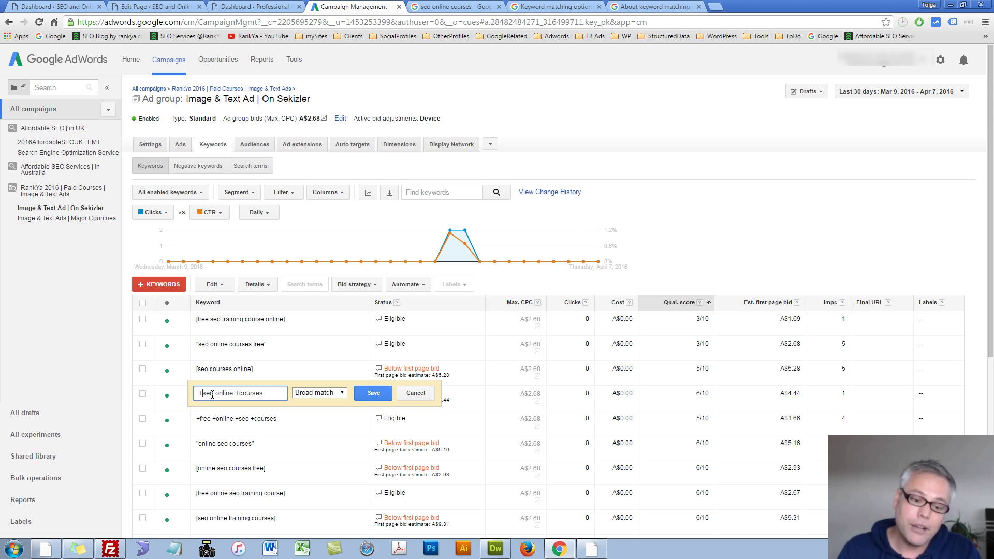
left_click_drag(213, 395, 195, 398)
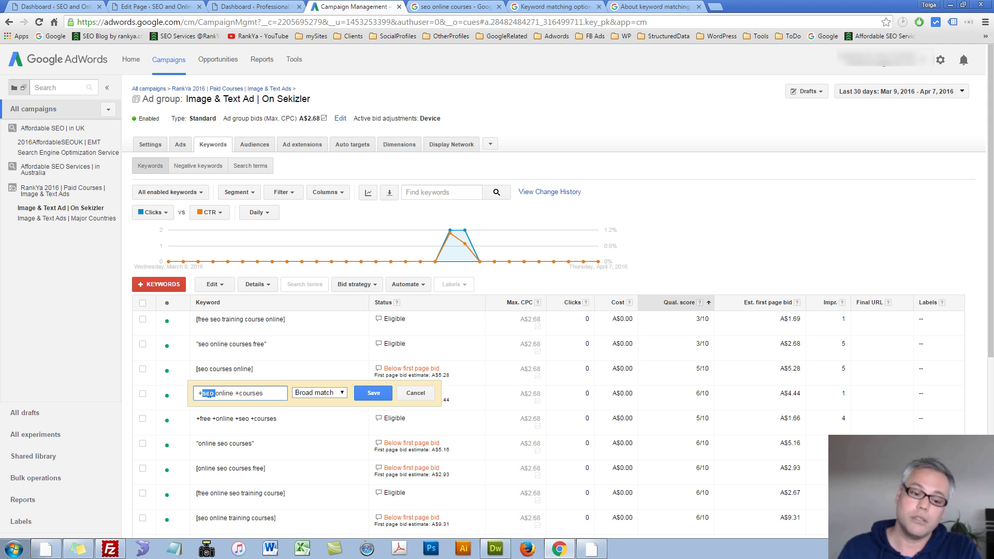
left_click(204, 395)
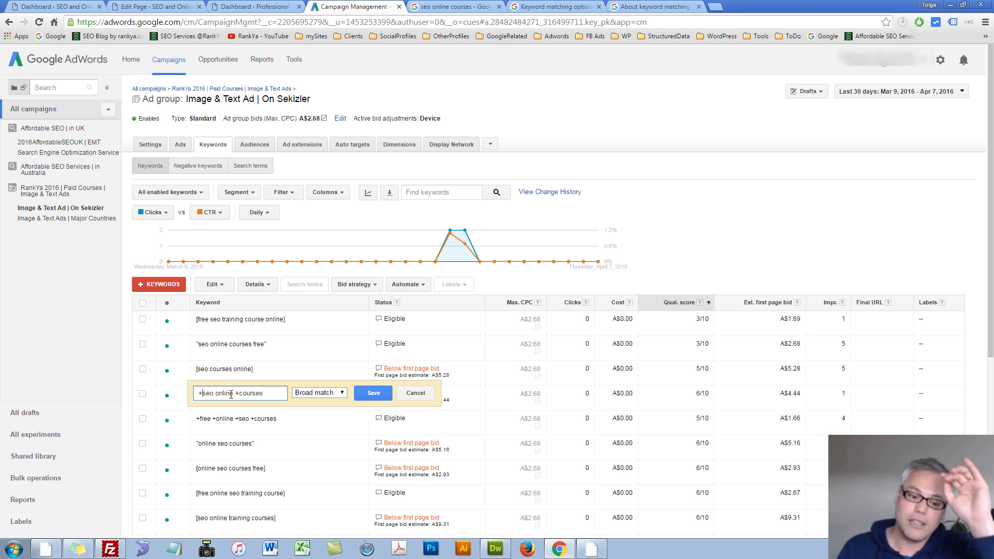
left_click_drag(235, 395, 269, 393)
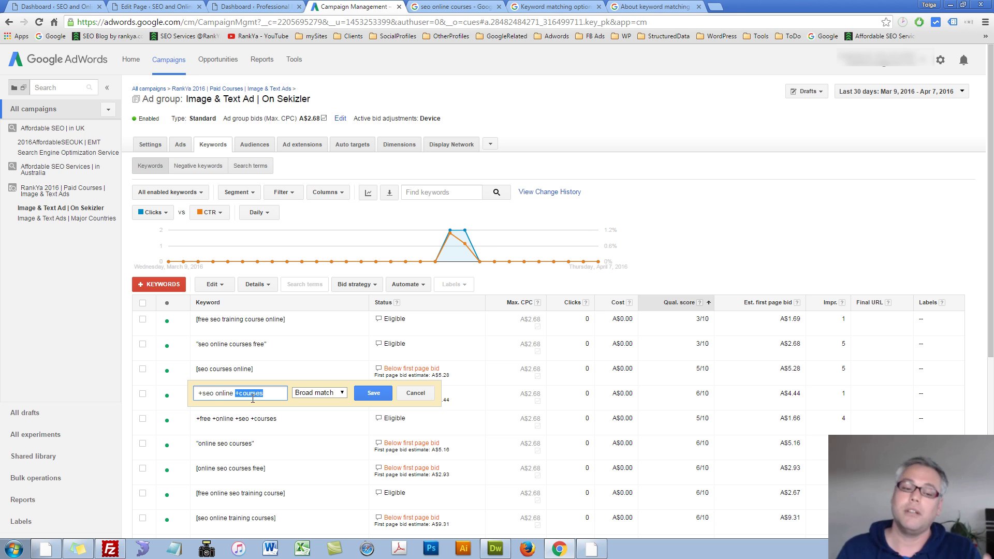
left_click_drag(215, 395, 198, 395)
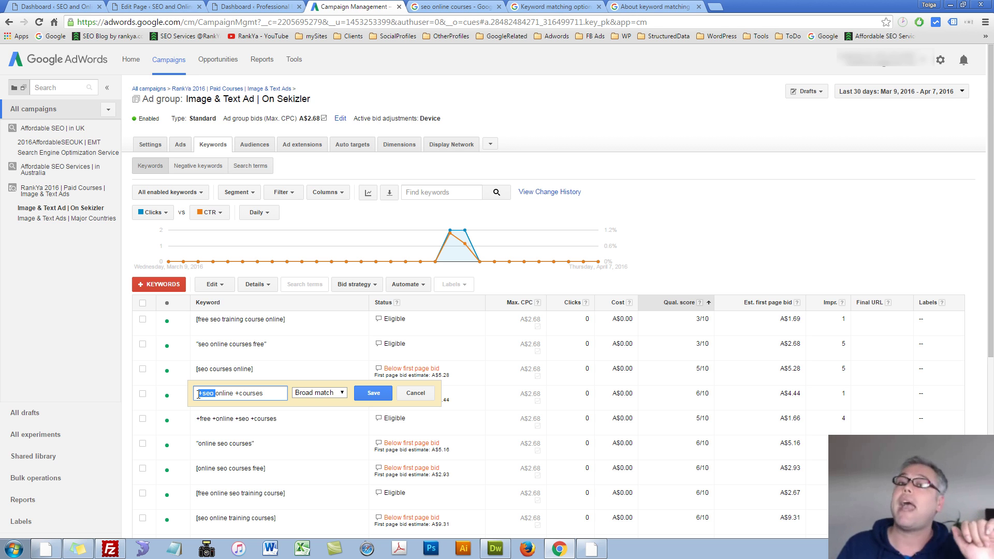
left_click(238, 394)
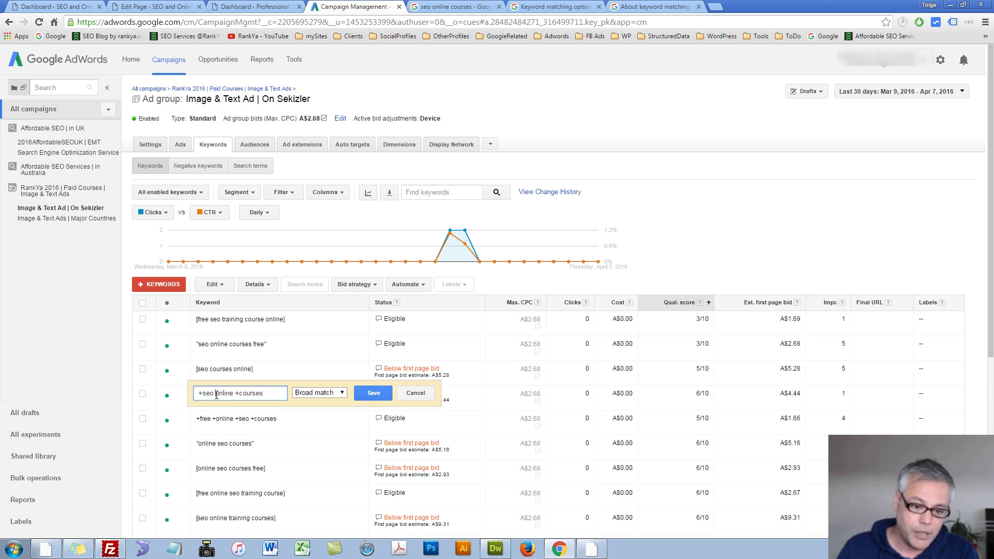
left_click(217, 393)
type("+")
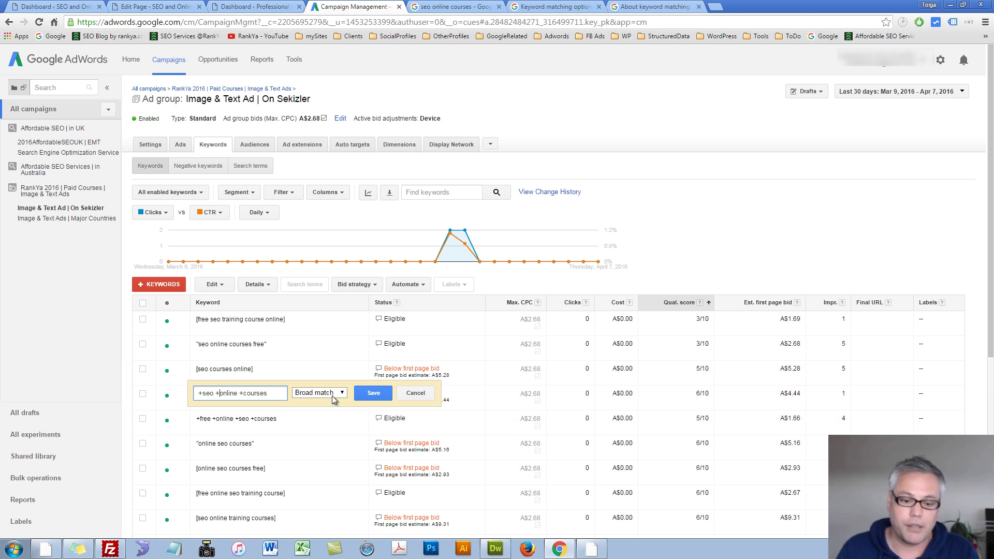
left_click(370, 394)
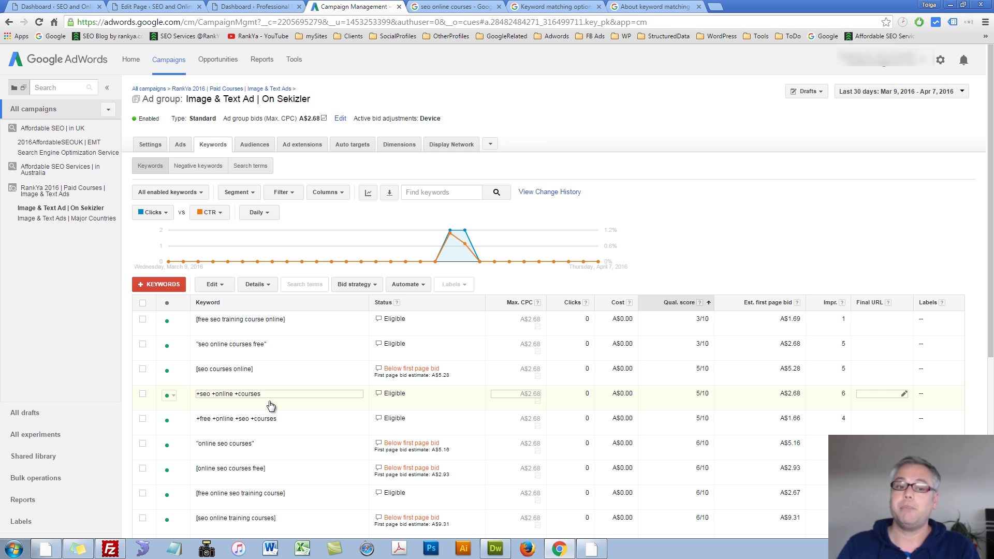
In Google, remove the leading asterisk and search 'seo online courses free'
left_click(456, 6)
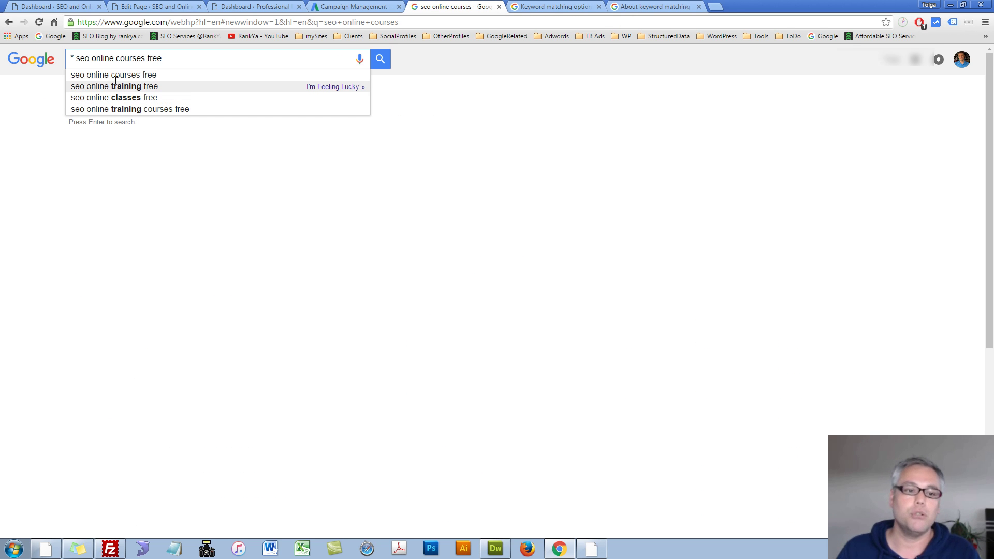
left_click(77, 58)
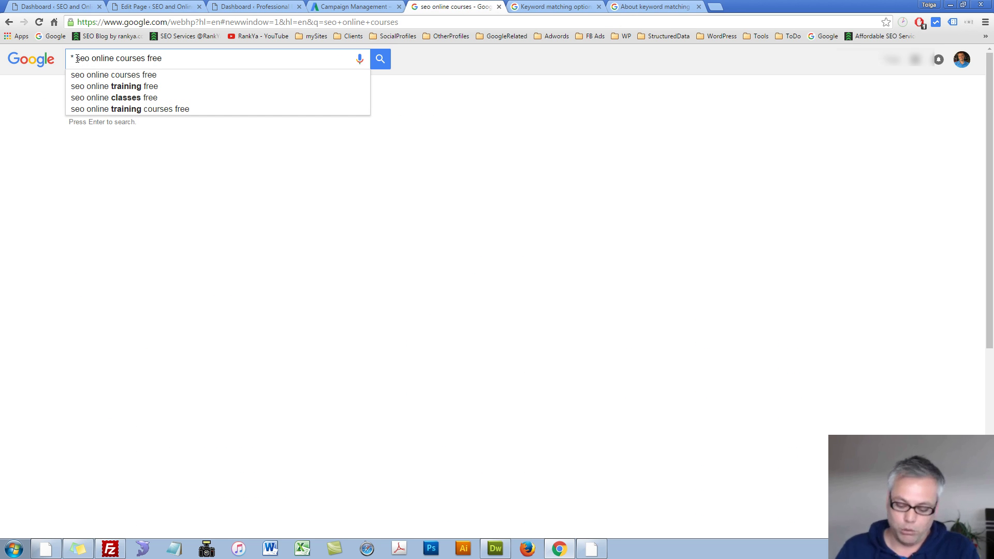
key("BackSpace")
key("BackSpace")
key("Return")
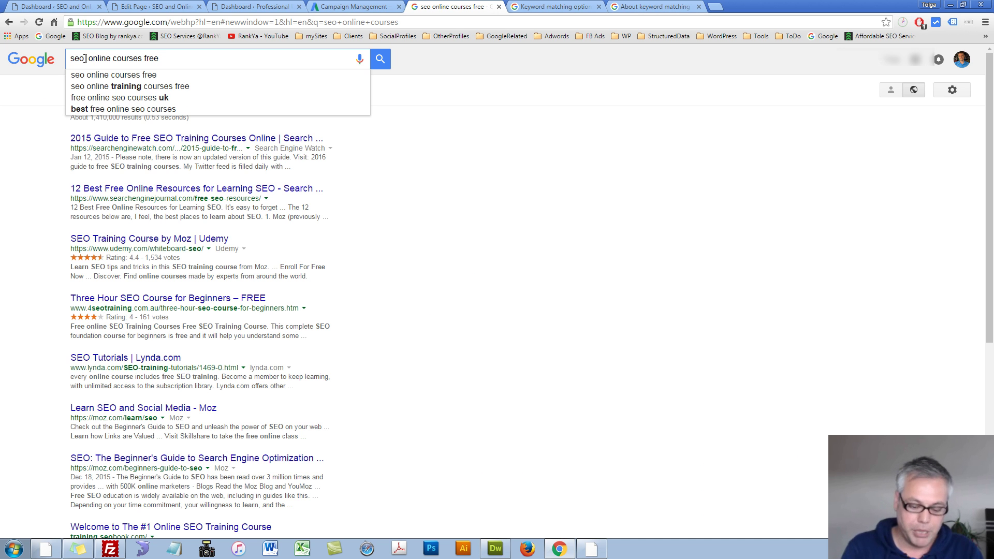
Test wildcards in the query to get 'seo * online * courses free', then return to AdWords
left_click(85, 58)
type("*")
key("Return")
left_click(86, 58)
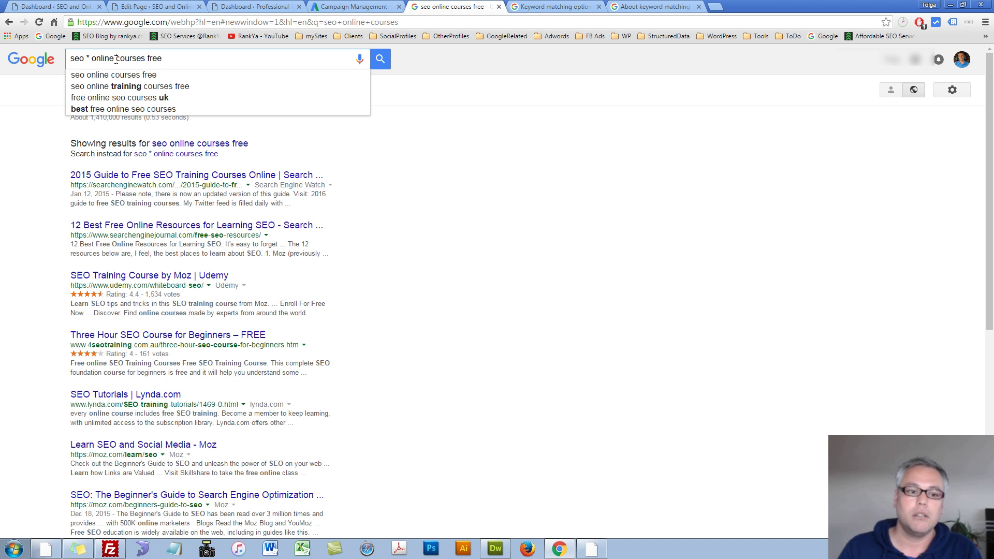
left_click(116, 58)
type("*")
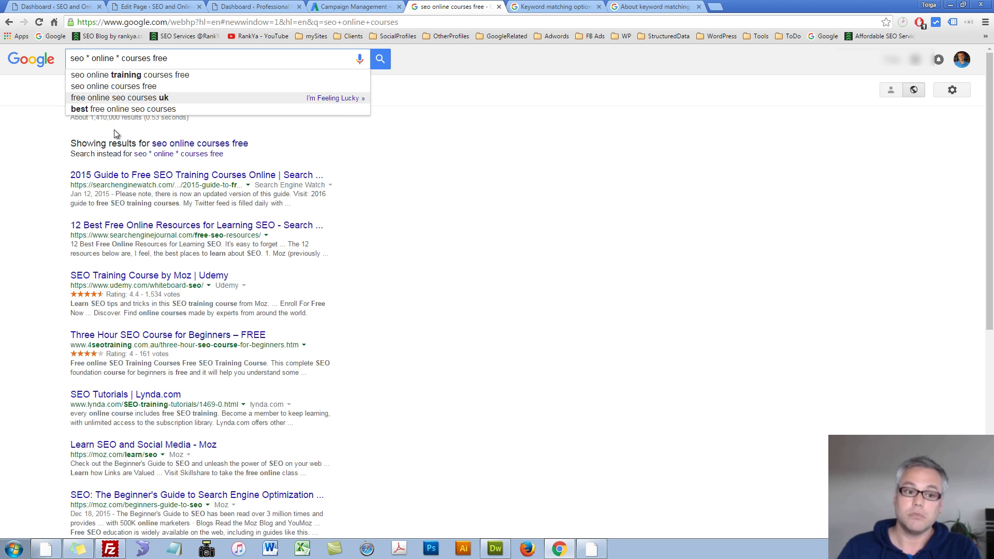
left_click(352, 7)
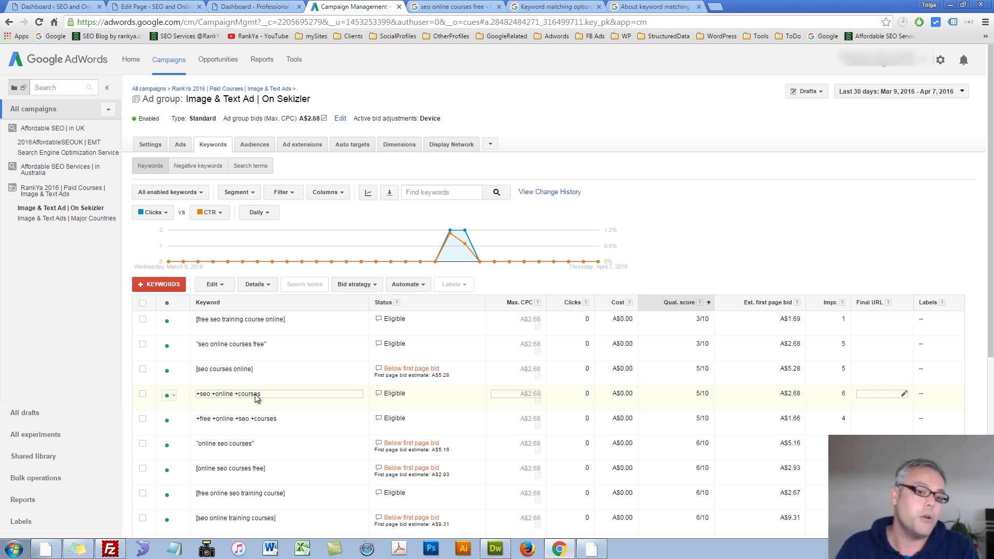
Show the On Sekizler ad group's negative keywords and start a new ad group-level entry
left_click(195, 165)
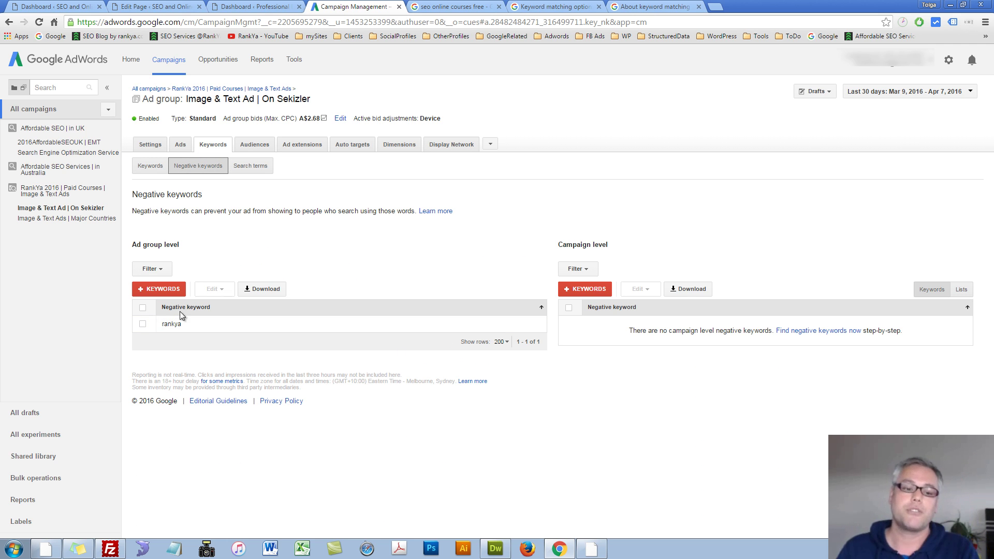
left_click(158, 289)
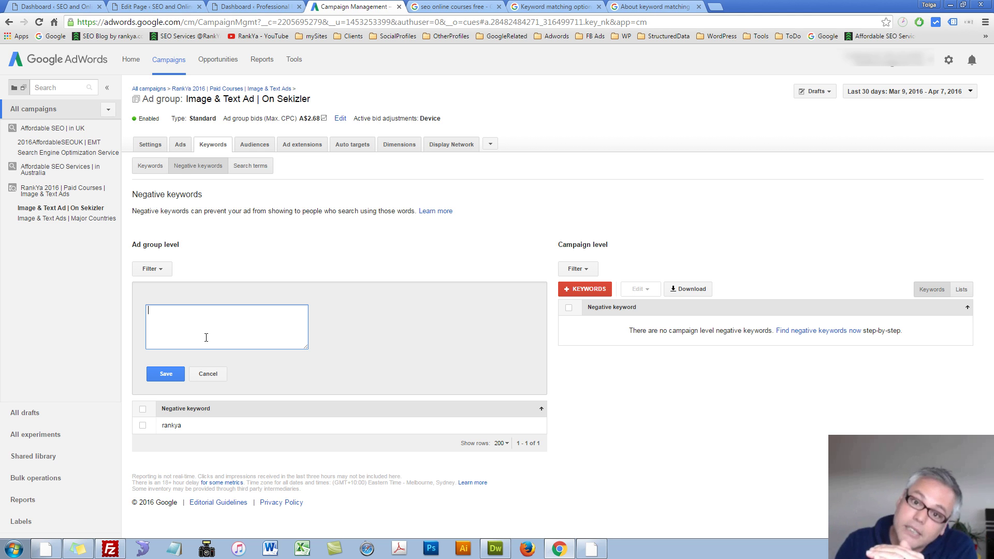
Type 'free' into both the ad group and campaign negative keyword boxes
type("free")
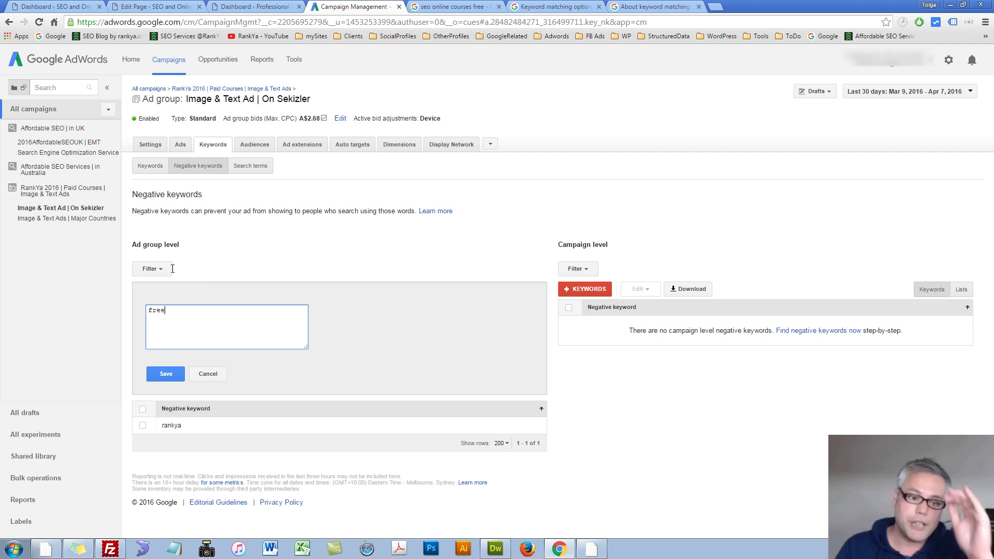
left_click(133, 248)
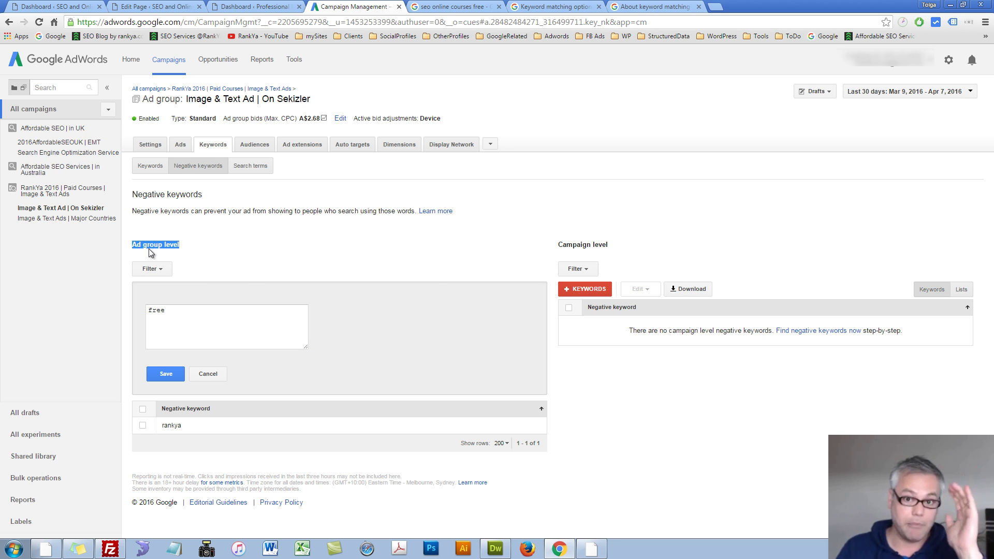
left_click(586, 289)
left_click(596, 309)
type("free")
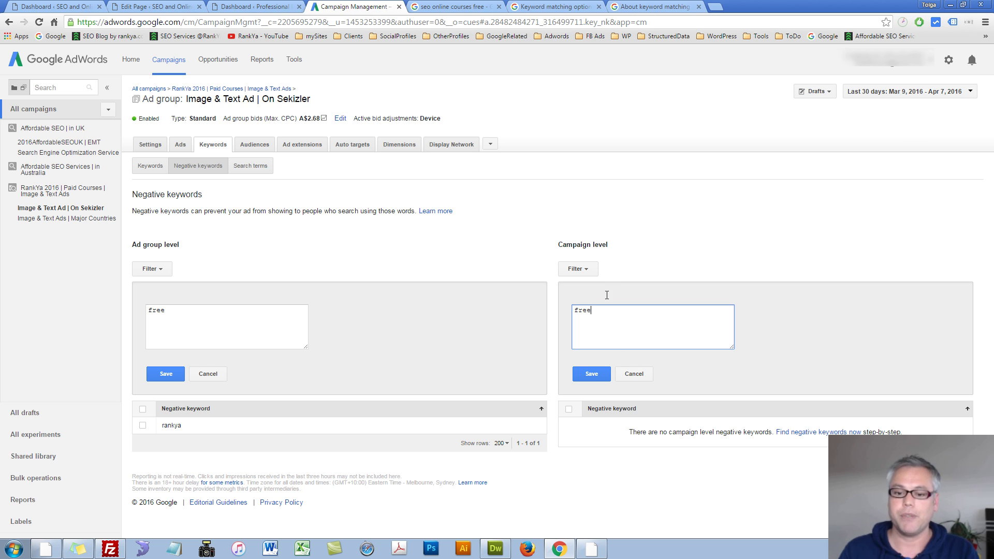
Clear 'free' from both the ad group and campaign negative keyword entries
triple_click(576, 245)
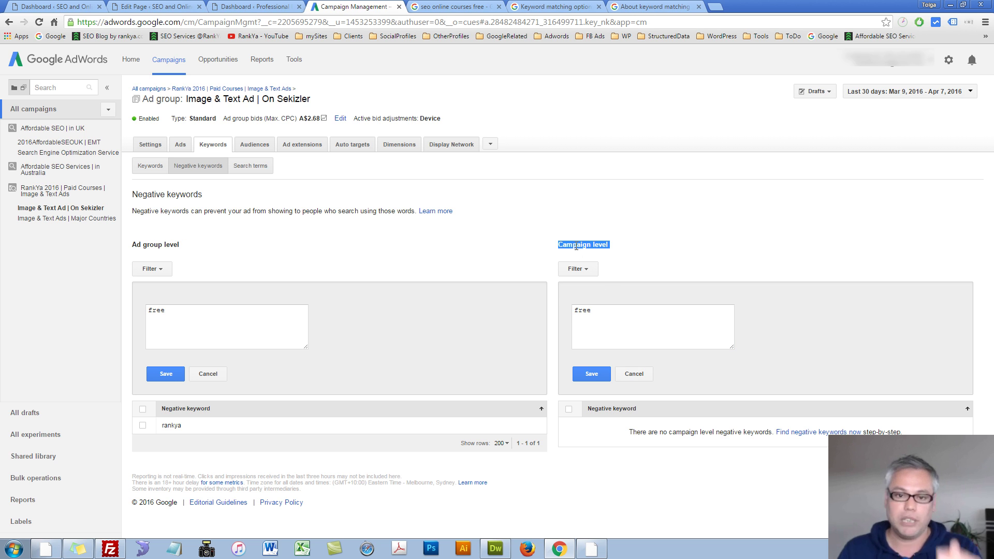
triple_click(201, 321)
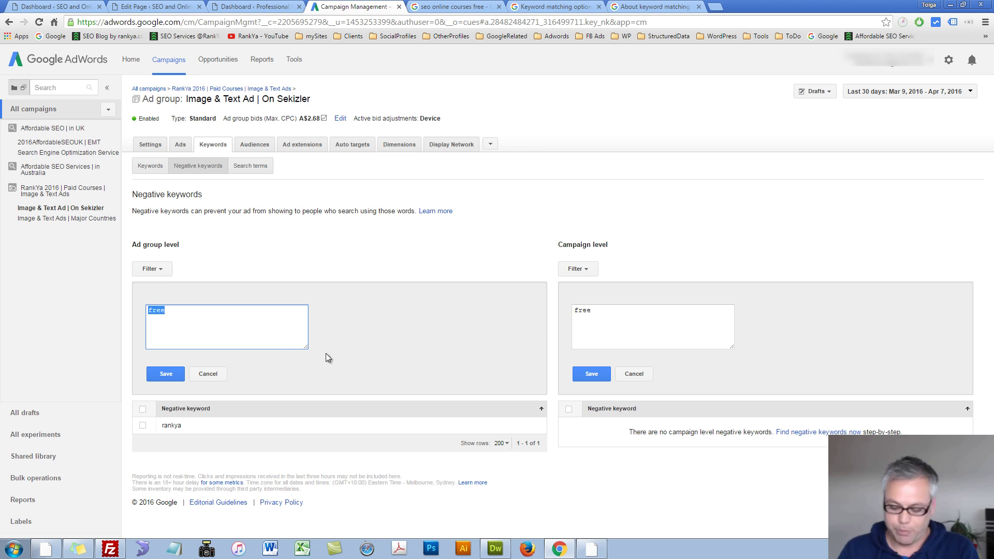
key("BackSpace")
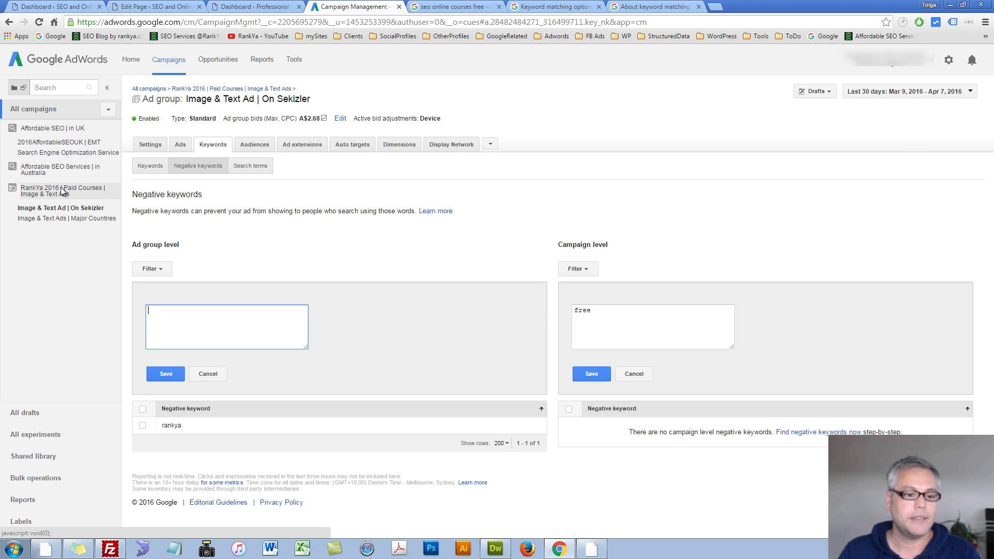
left_click_drag(596, 312, 564, 317)
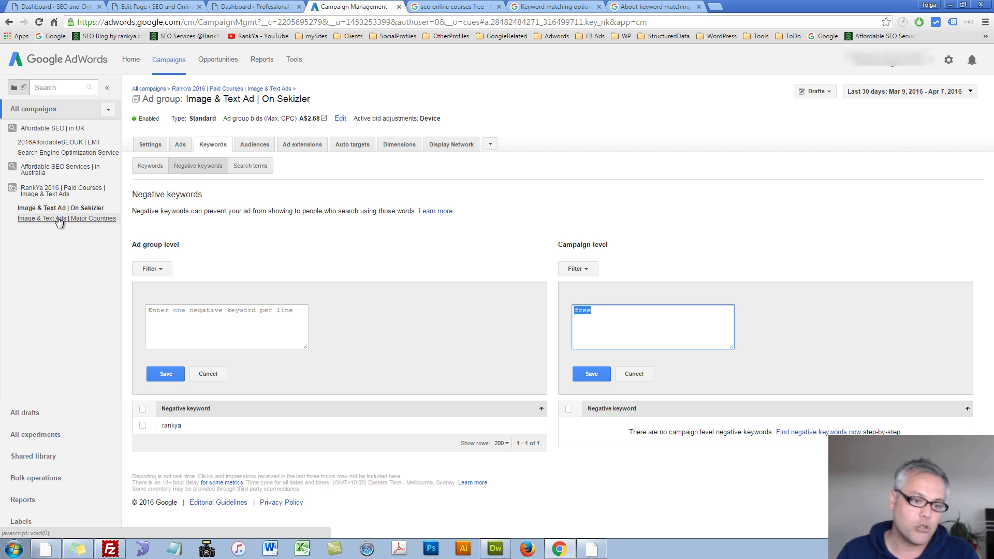
left_click(607, 321)
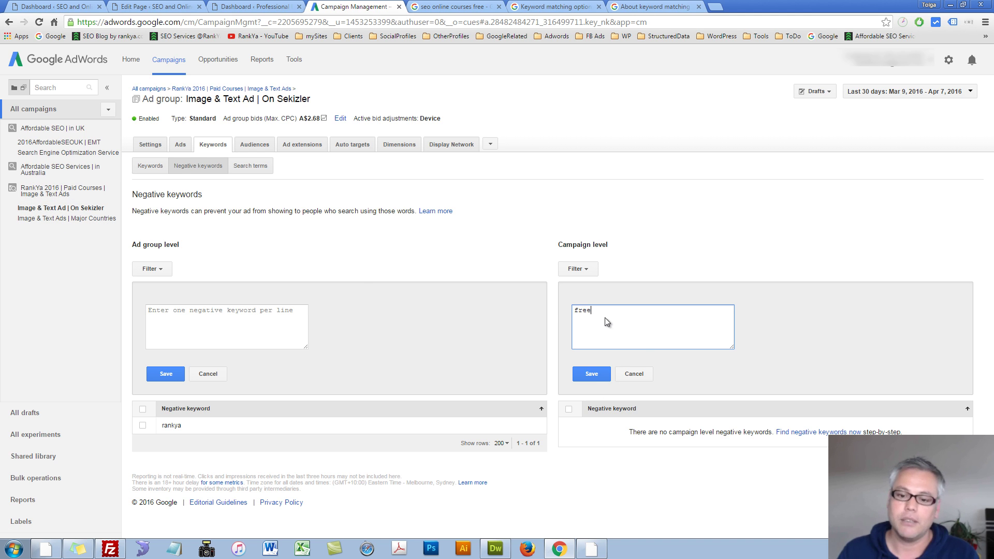
left_click_drag(606, 321, 551, 312)
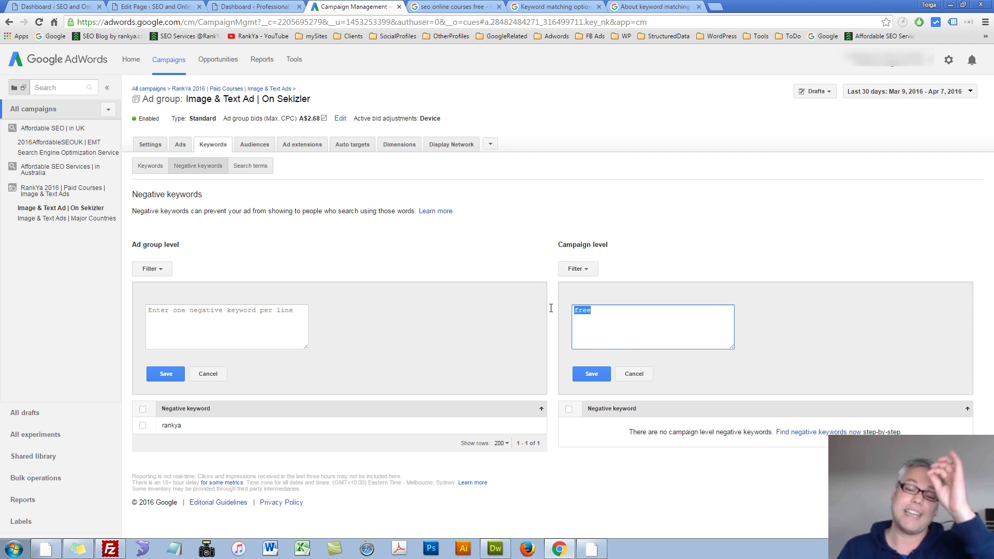
left_click(639, 334)
left_click_drag(608, 320, 529, 310)
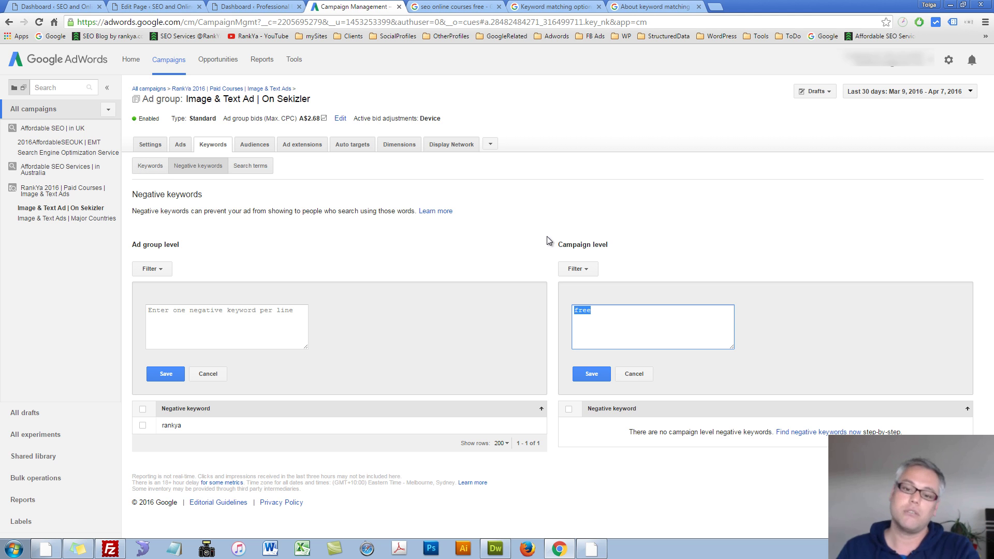
triple_click(579, 244)
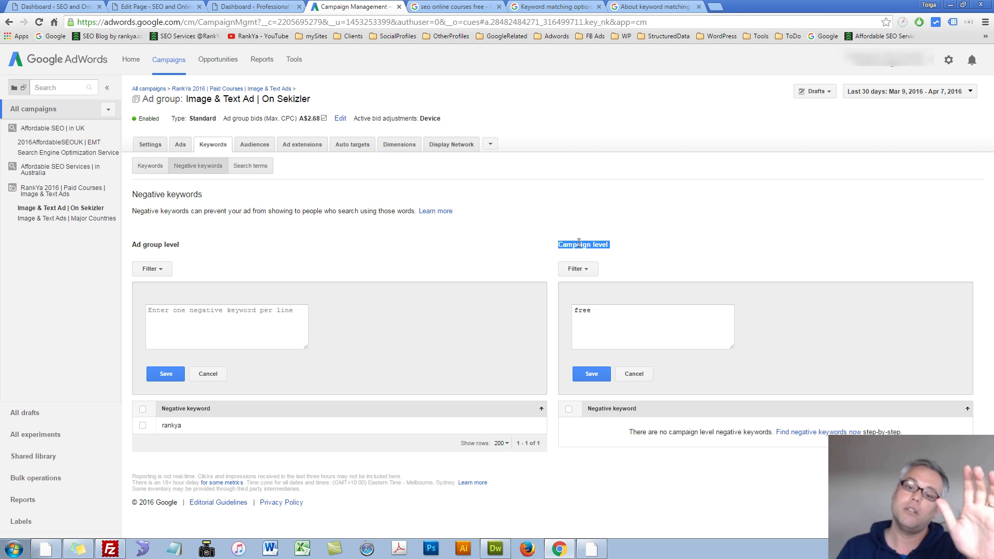
left_click_drag(623, 346, 524, 310)
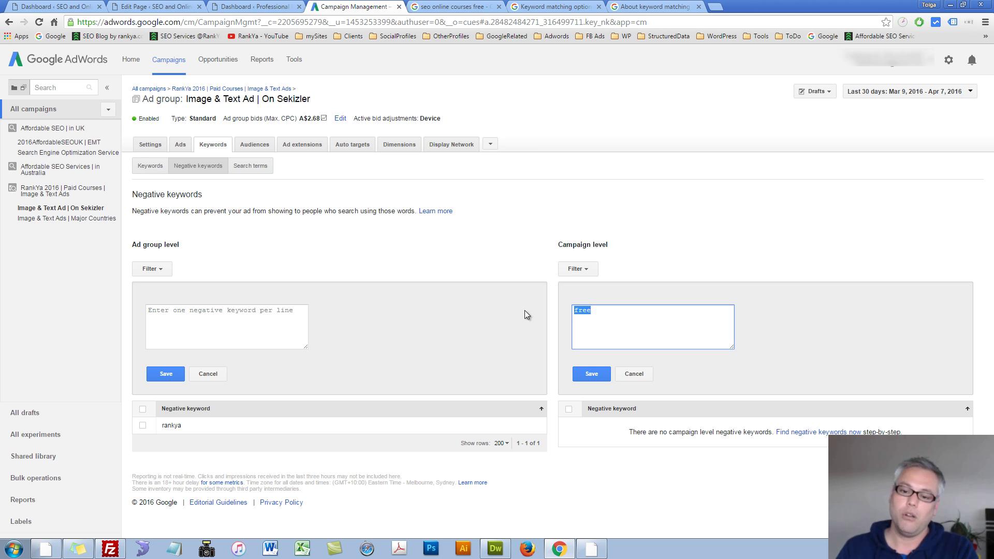
key("BackSpace")
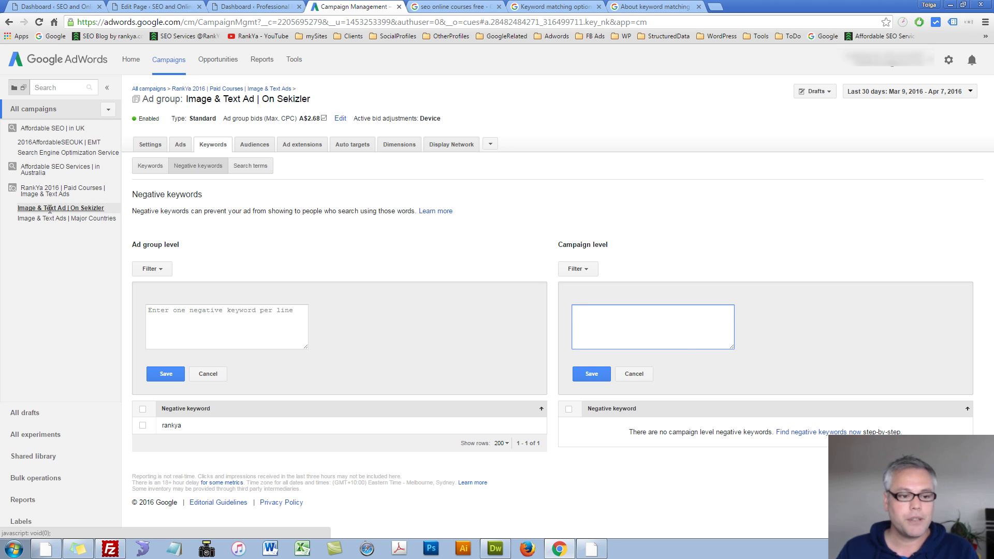
Re-enter 'free' at ad group level, then open the Image & Text Ads | Major Countries ad group
left_click(196, 317)
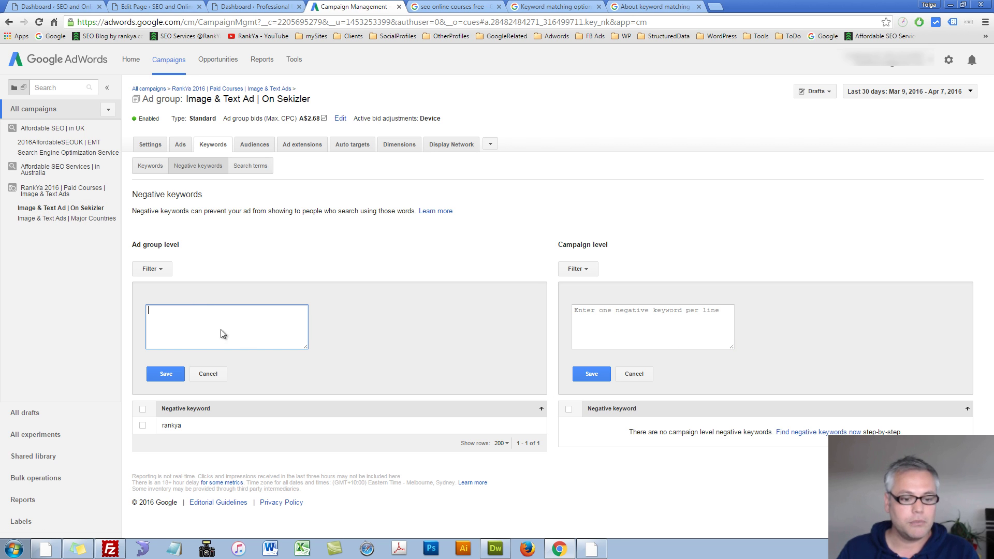
left_click(166, 268)
left_click(205, 330)
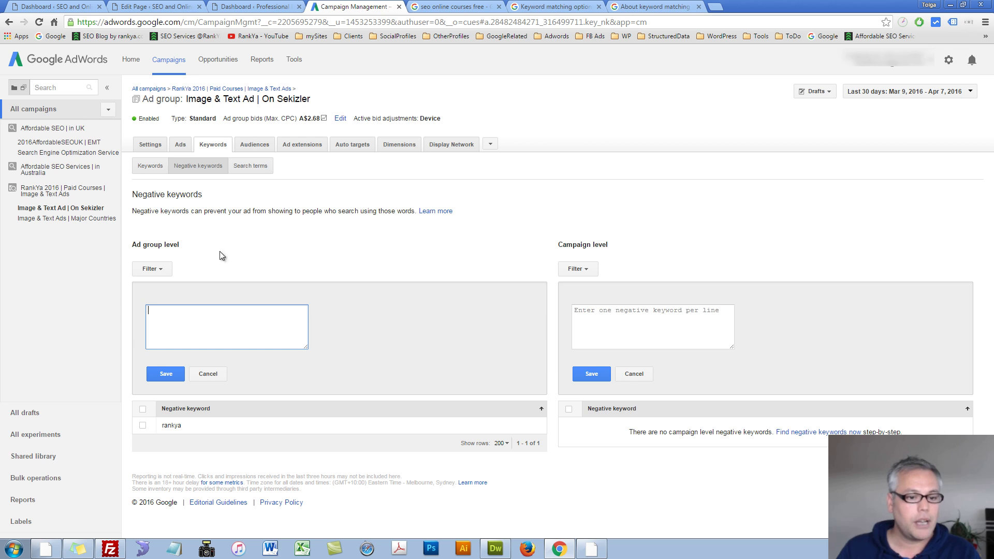
left_click(212, 168)
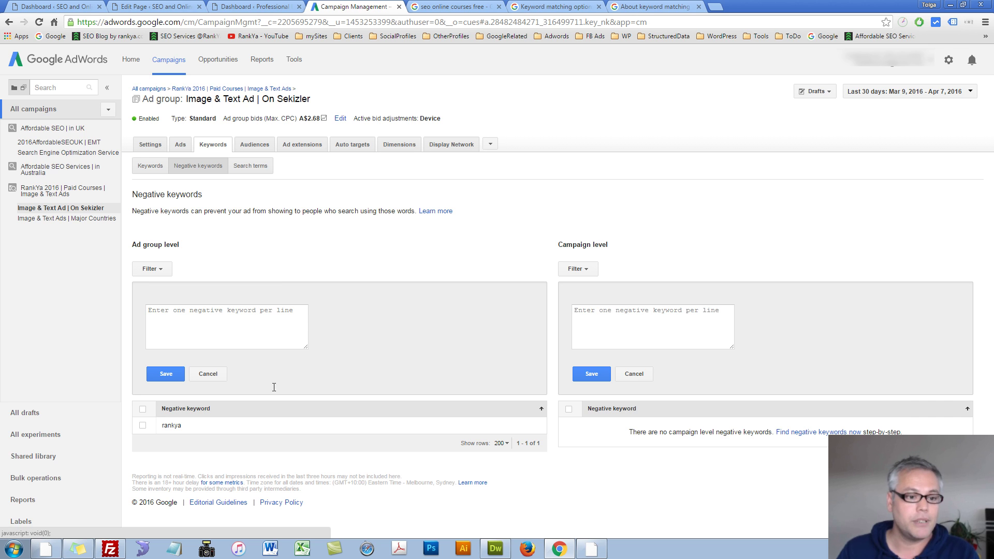
left_click(200, 326)
type("free")
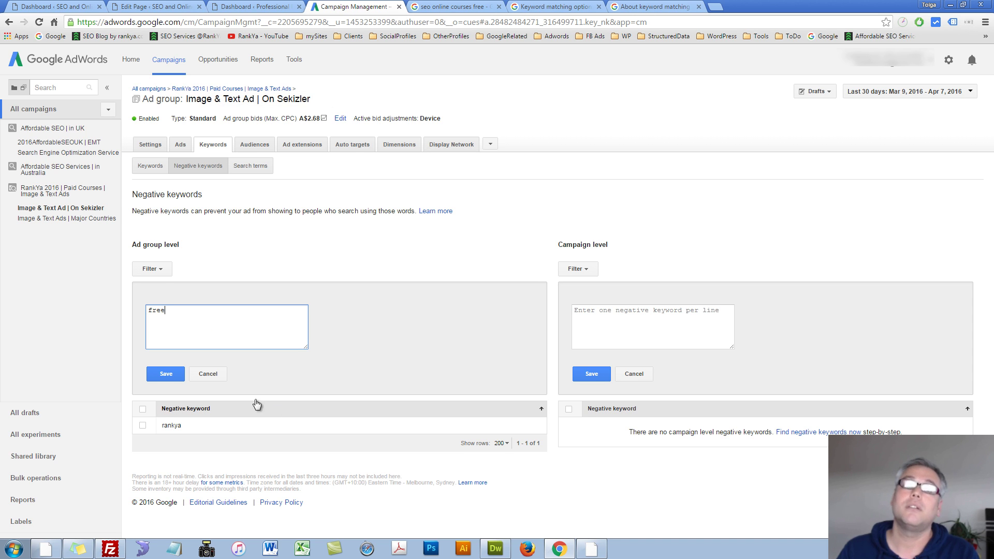
left_click(57, 218)
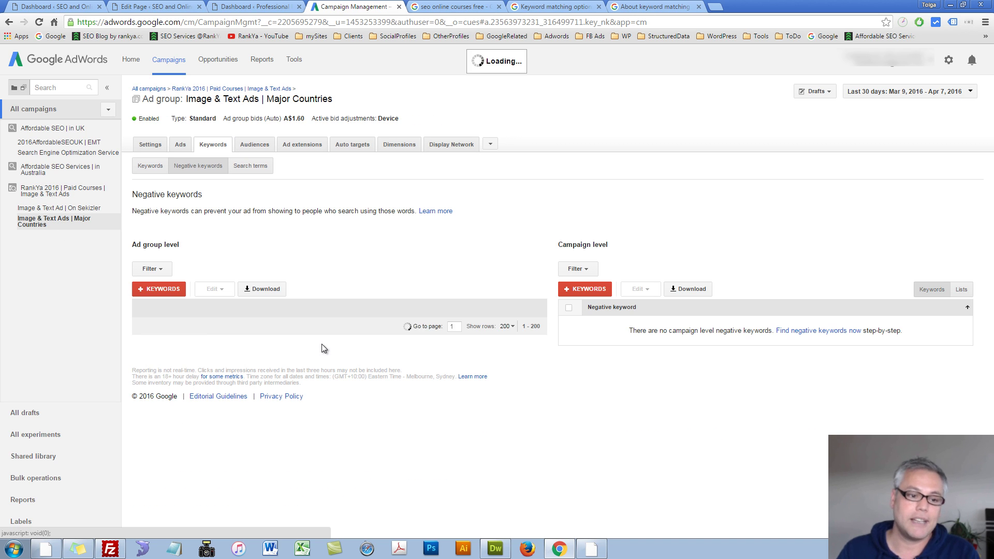
Cancel an empty ad group negative keyword entry and go back to the Google search tab
left_click(165, 289)
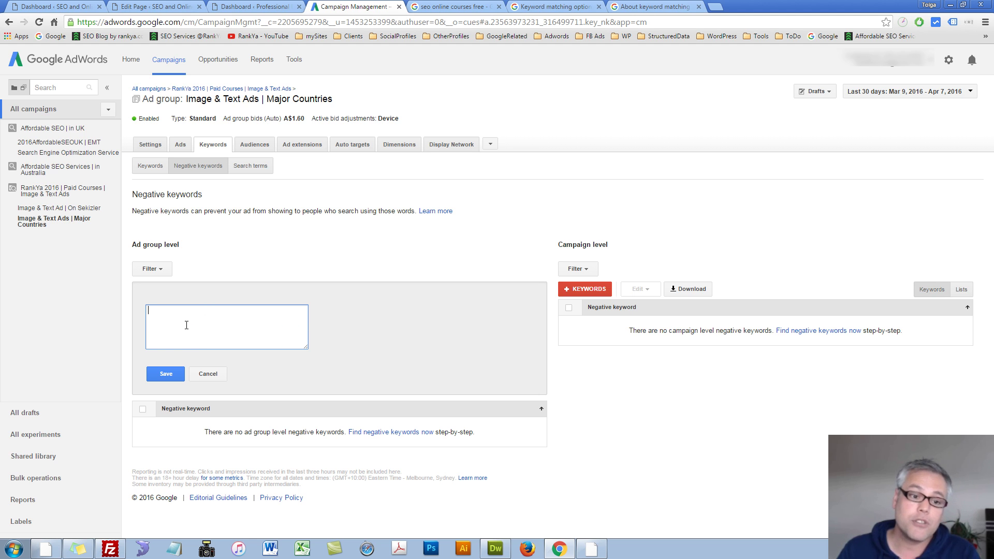
left_click(206, 374)
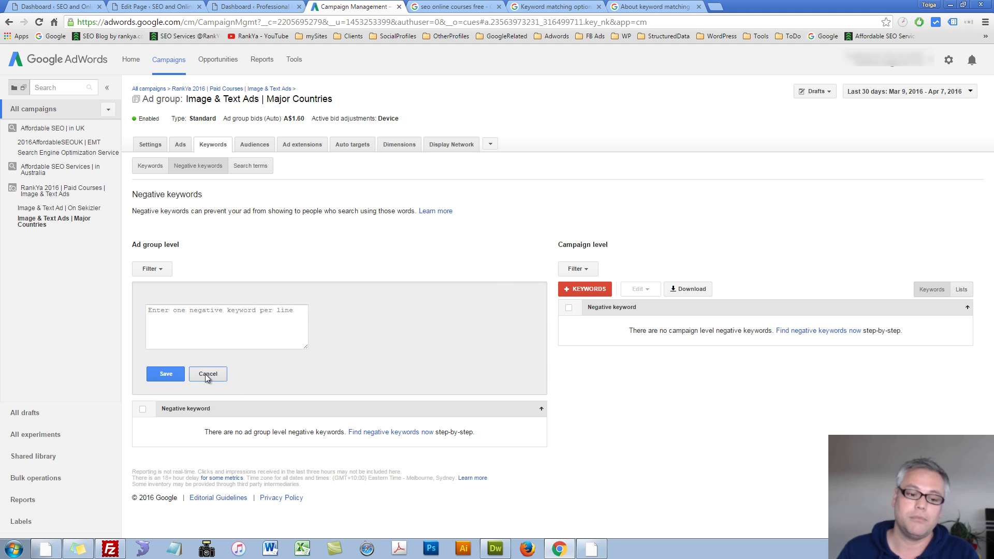
left_click(452, 7)
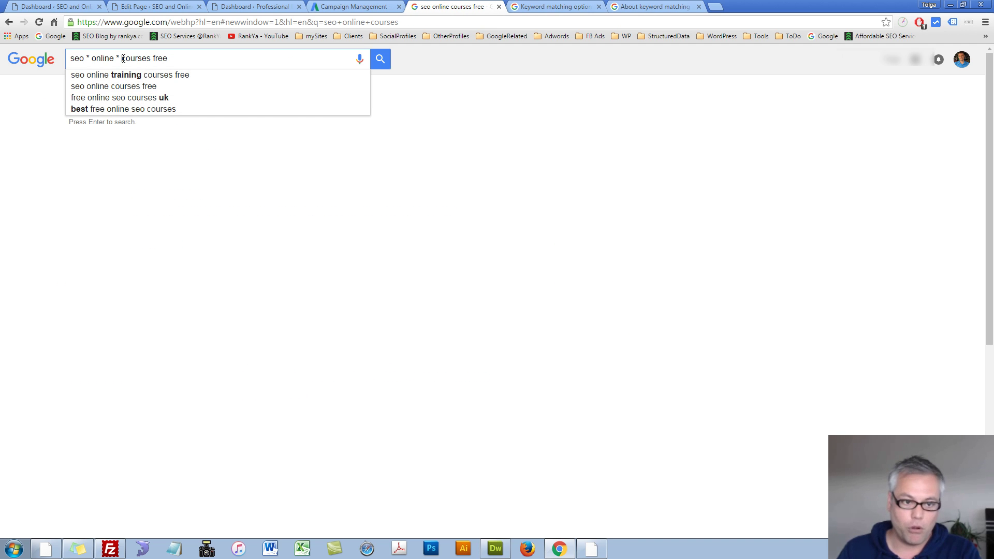
Remove both wildcards, search 'seo online courses free', then return to the AdWords negative keywords page
left_click(123, 58)
key("BackSpace")
key("BackSpace")
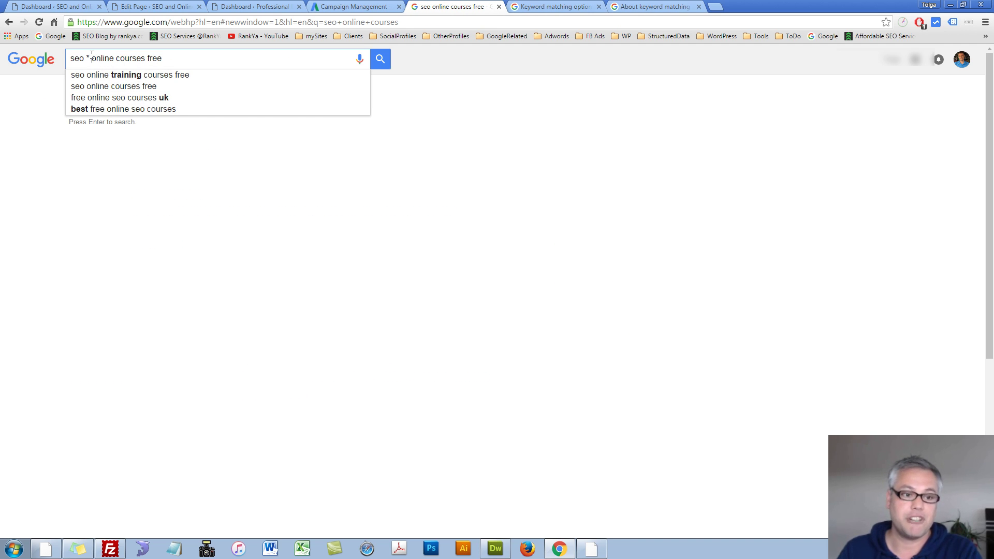
left_click(87, 58)
key("BackSpace")
key("BackSpace")
key("End")
key("Return")
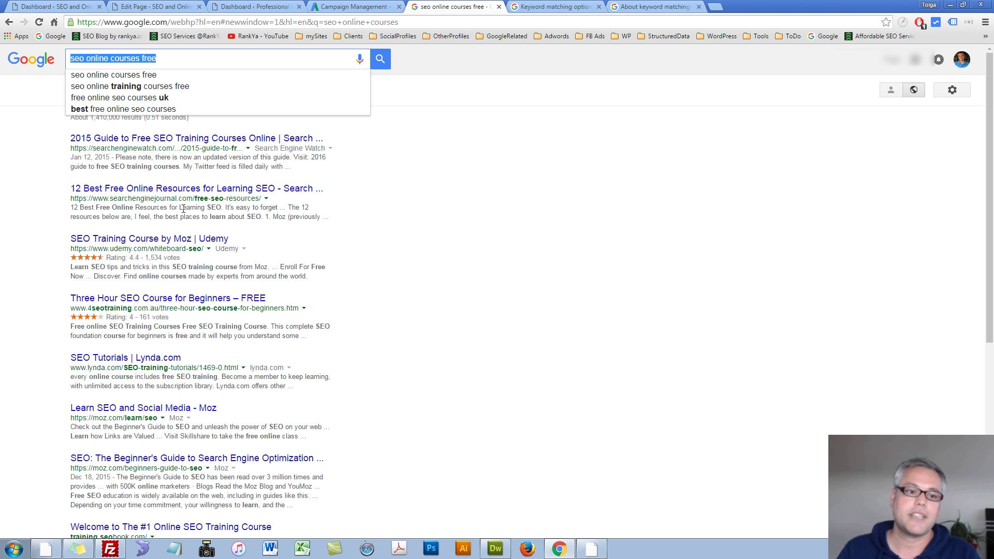
double_click(147, 58)
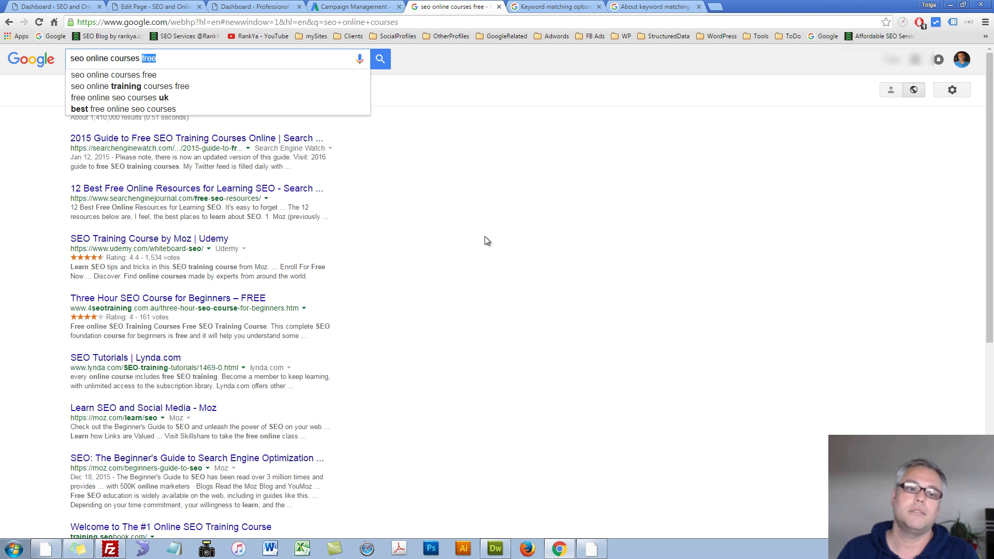
left_click(196, 58)
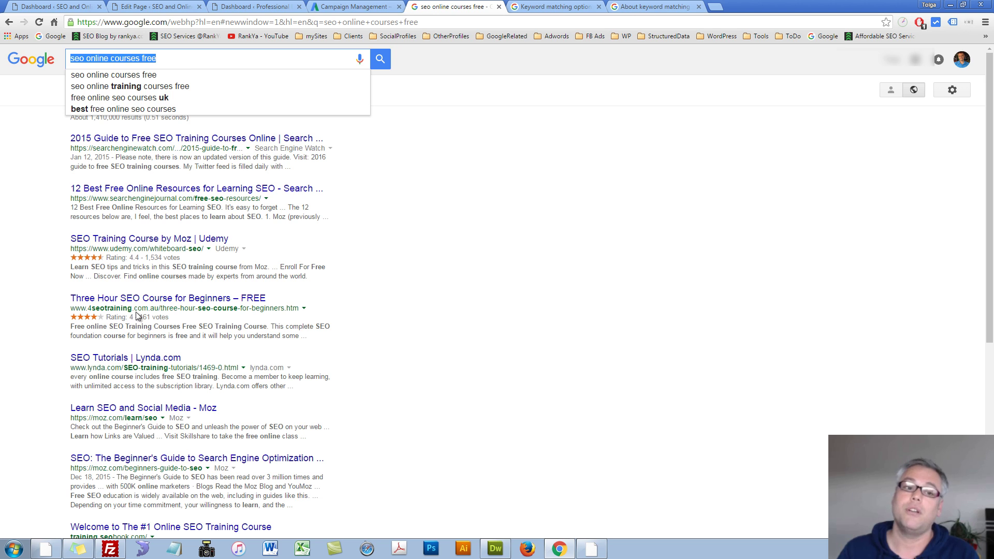
key("ctrl+a")
left_click(352, 9)
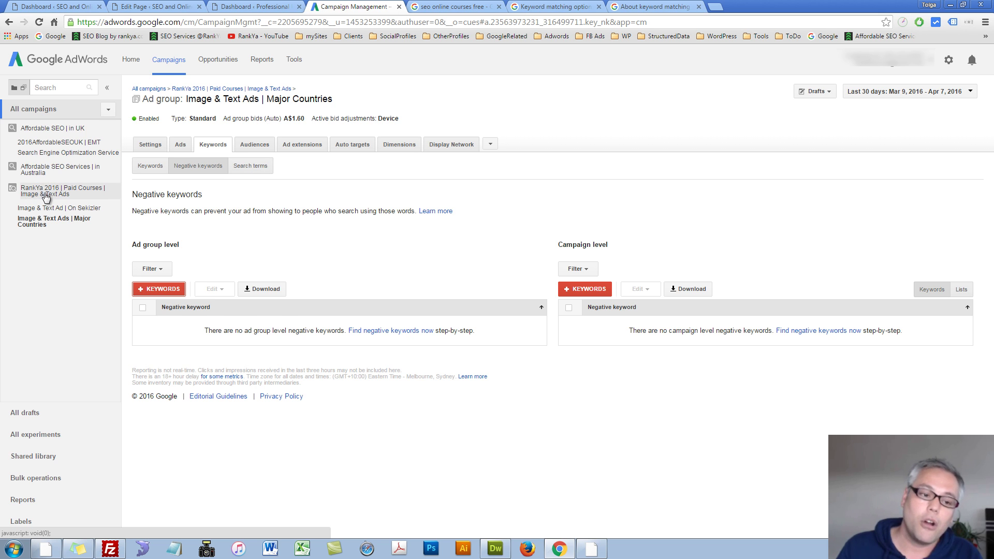
Open the Search terms report for the Affordable SEO Services | in Australia campaign
left_click(72, 172)
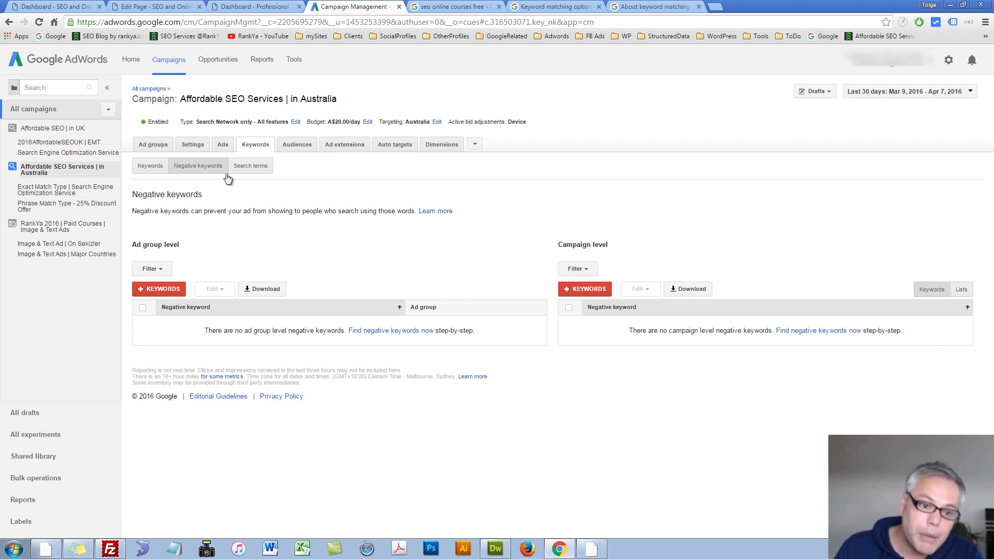
left_click(255, 169)
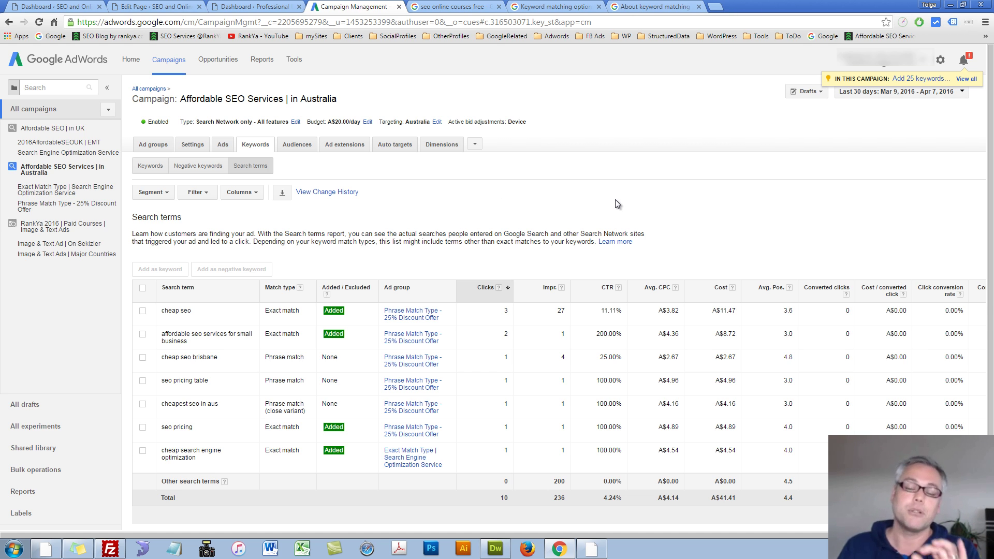
left_click(466, 6)
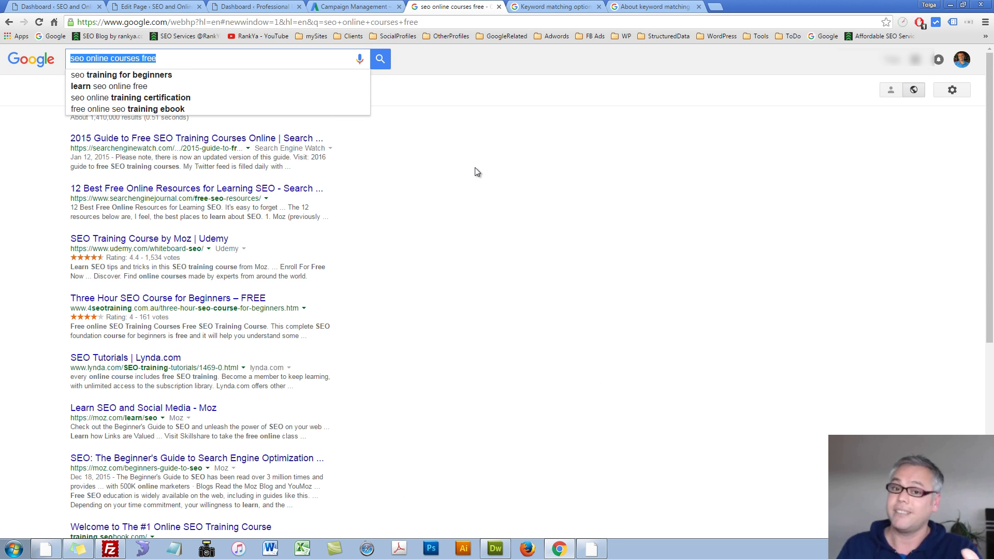
left_click(362, 7)
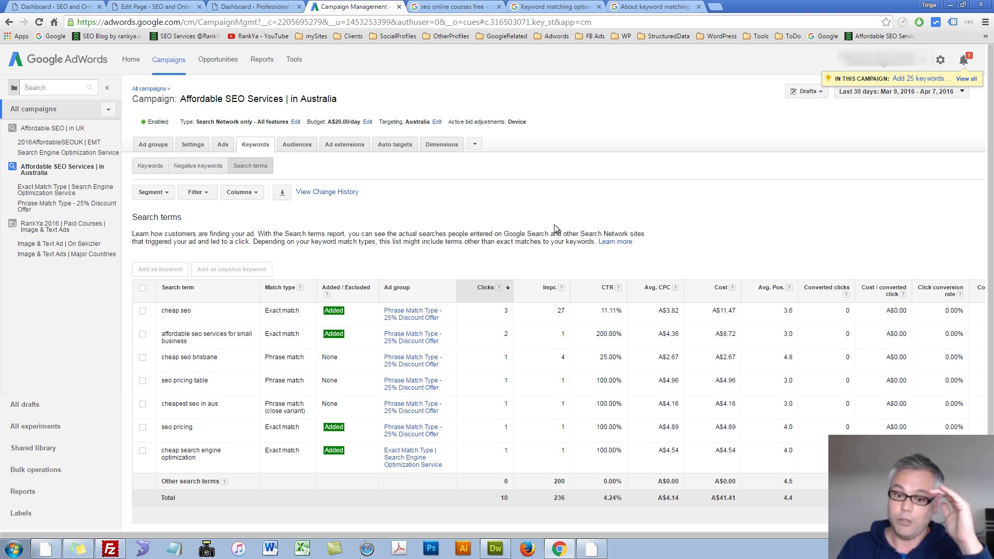